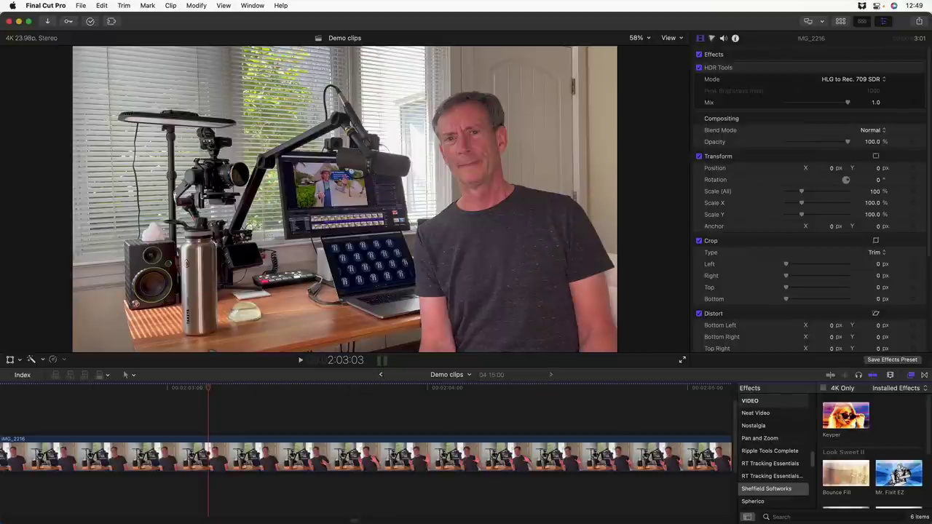
double_click(845, 416)
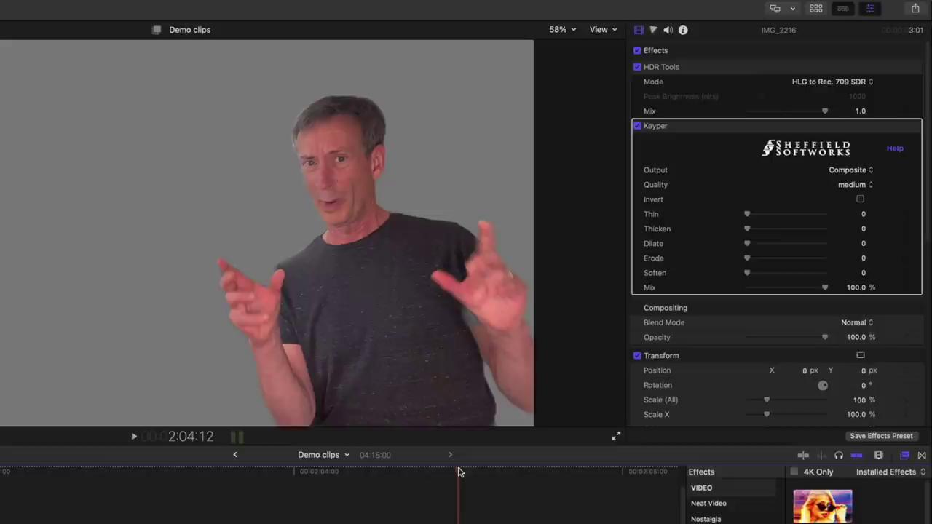
left_click(869, 173)
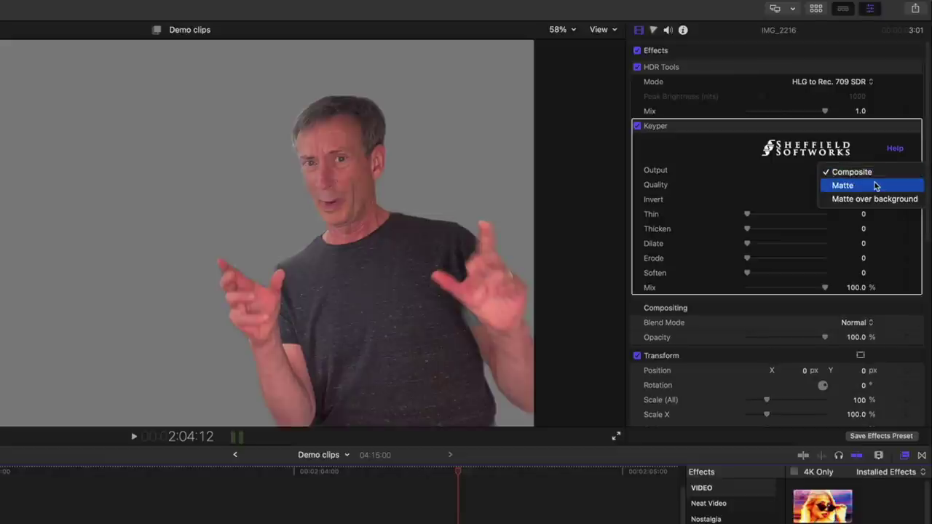
left_click(874, 185)
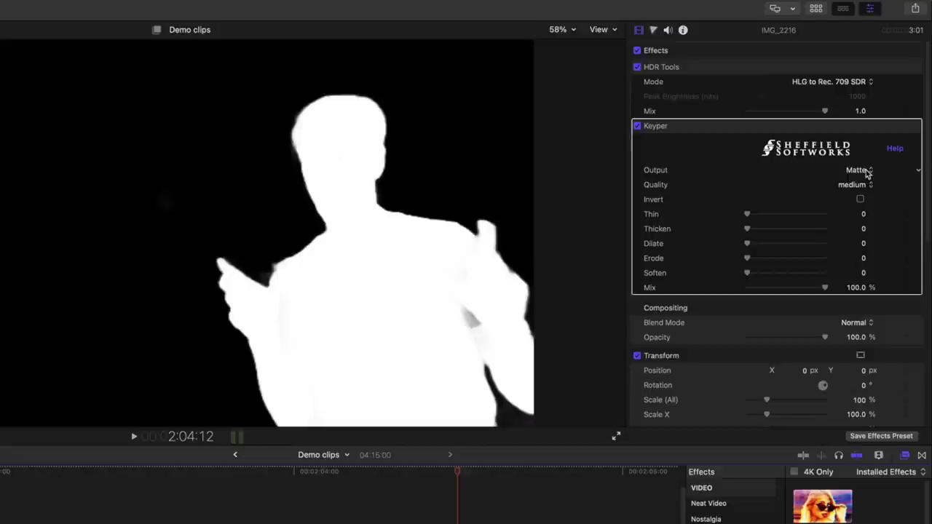
left_click(869, 173)
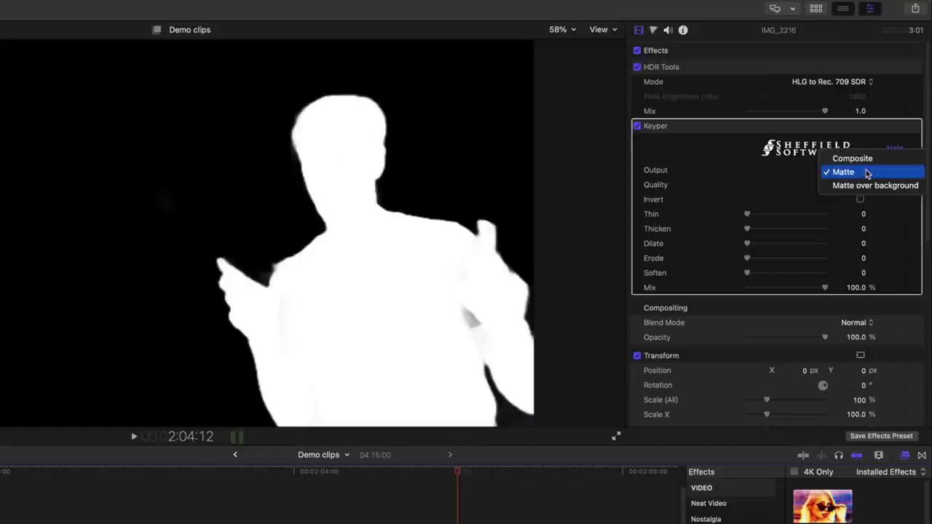
left_click(874, 186)
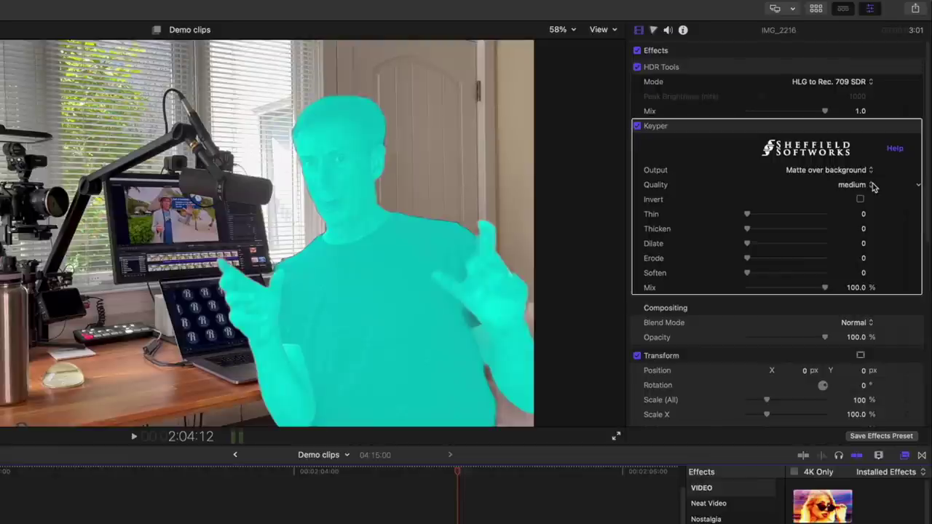
left_click(867, 172)
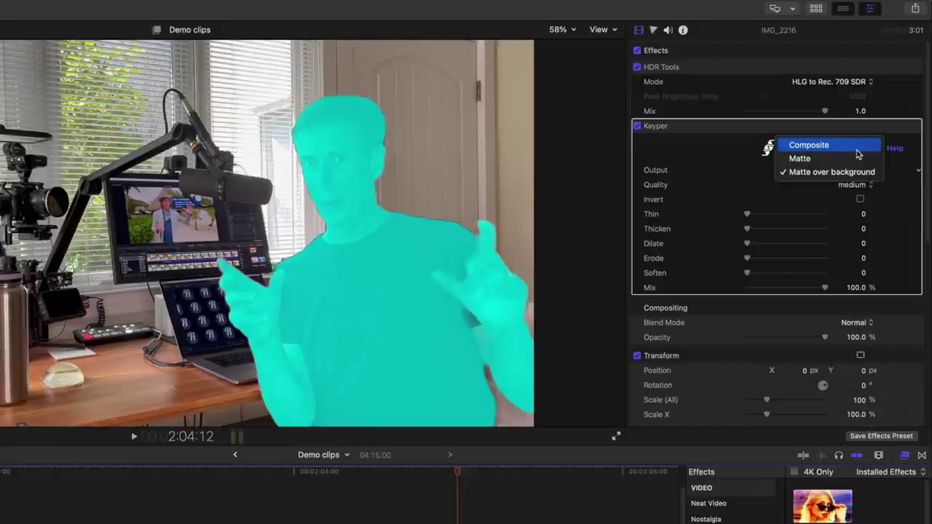
left_click(858, 145)
left_click(863, 186)
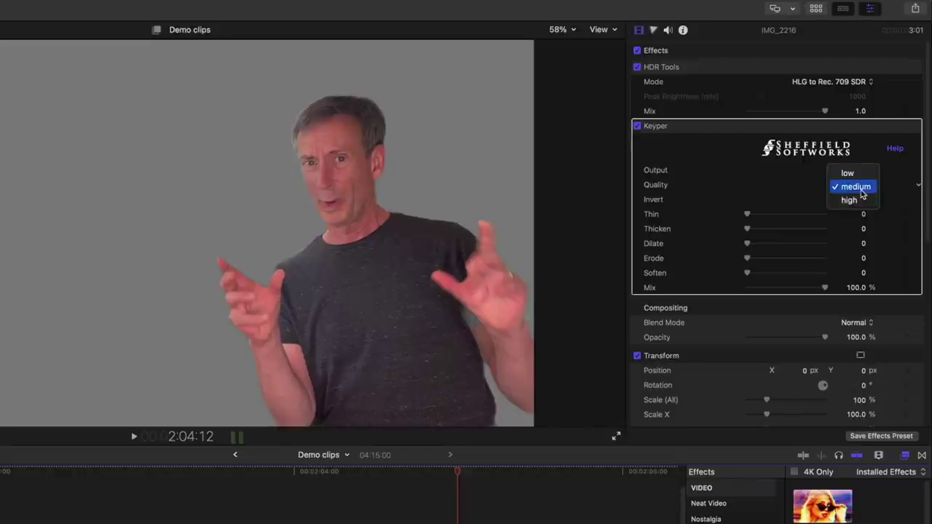
left_click(862, 189)
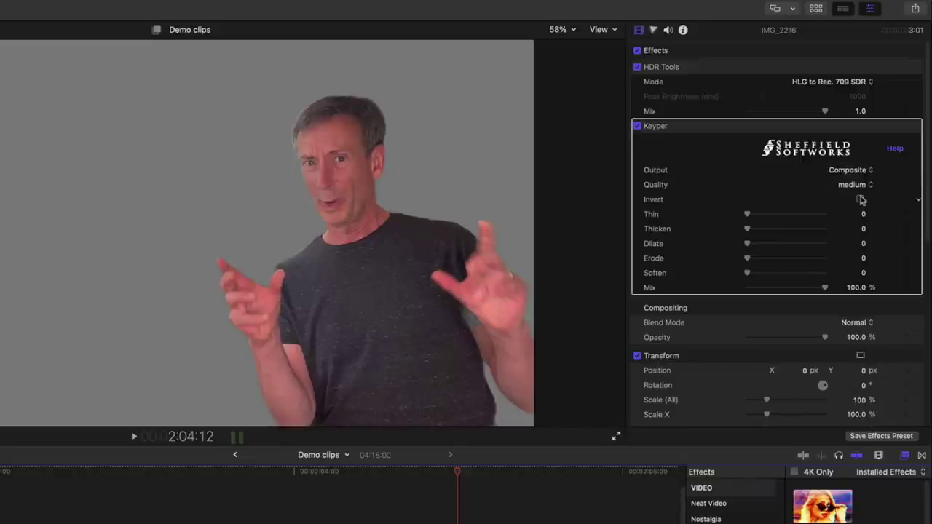
left_click(861, 200)
left_click(861, 201)
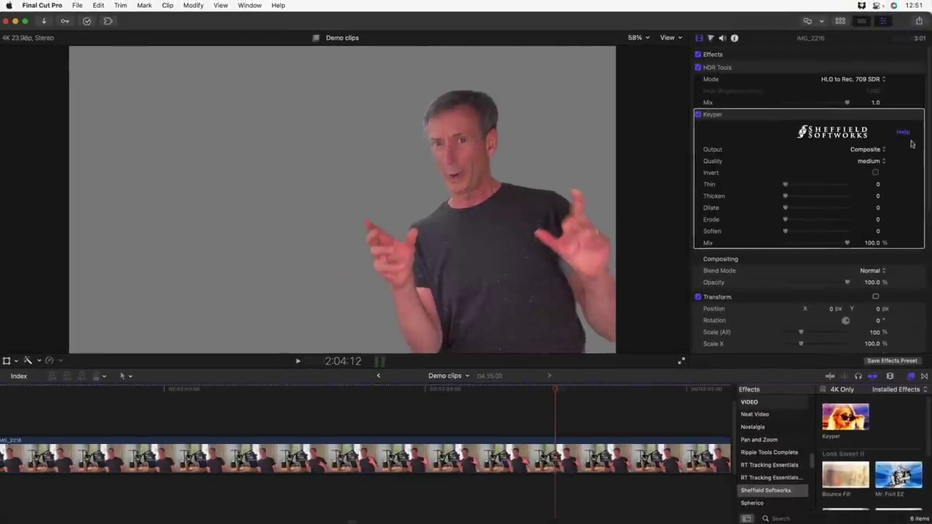
left_click(903, 132)
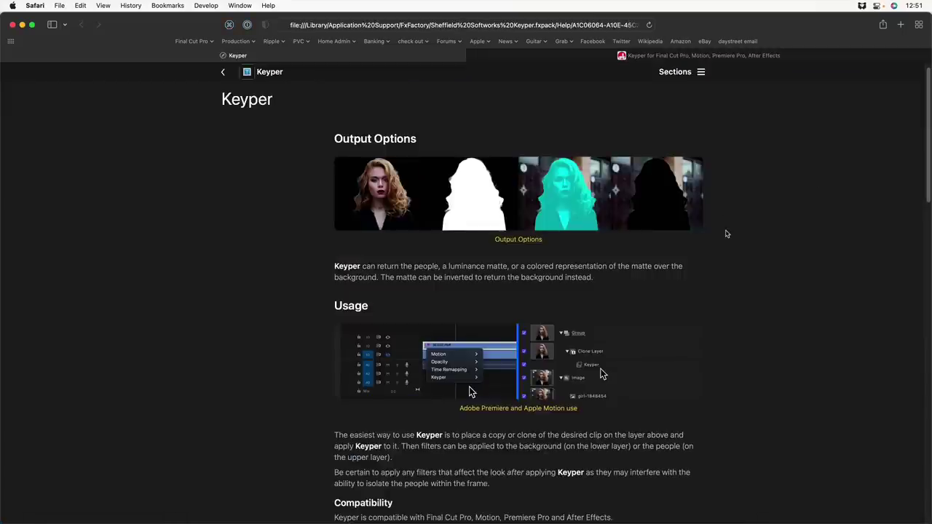
scroll(726, 234, "down", 10)
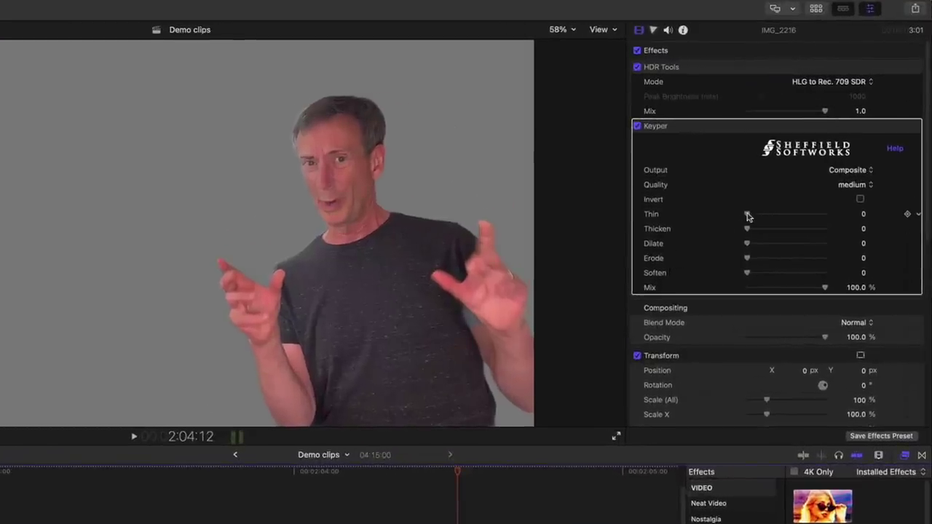
Raise Keyper's Thin value to about 1.42 to thin the key edges slightly
left_click_drag(747, 215, 773, 216)
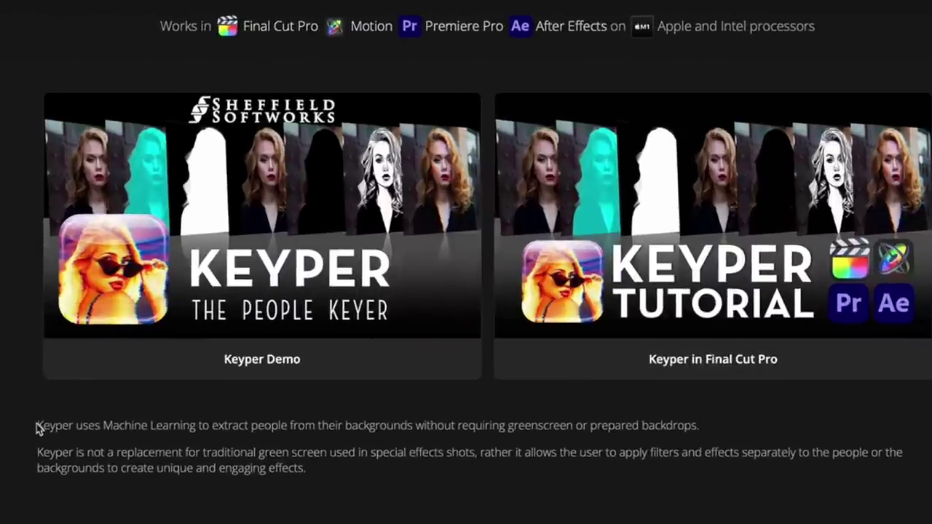
Highlight the first and second sentences of Keyper's product description on the FxFactory page
left_click_drag(36, 428, 681, 418)
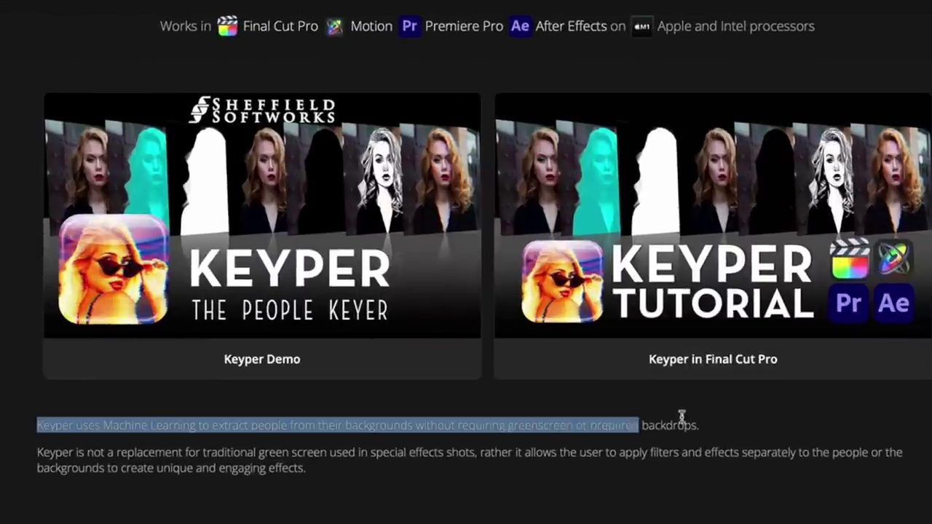
left_click(802, 417)
triple_click(814, 422)
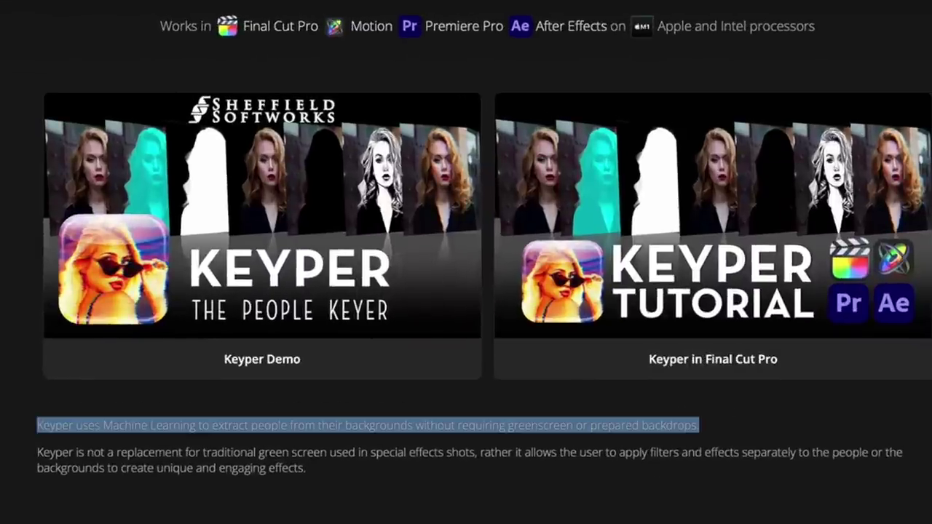
left_click(13, 468)
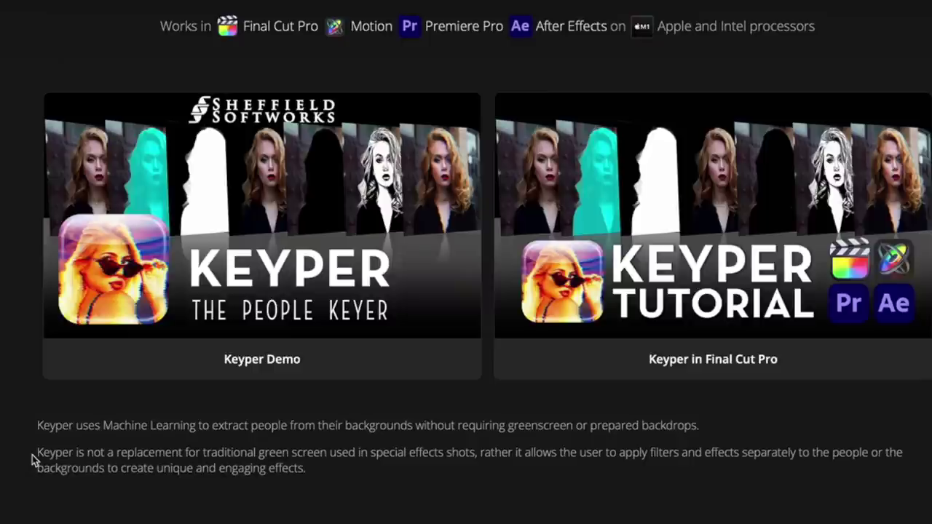
left_click_drag(37, 455, 807, 460)
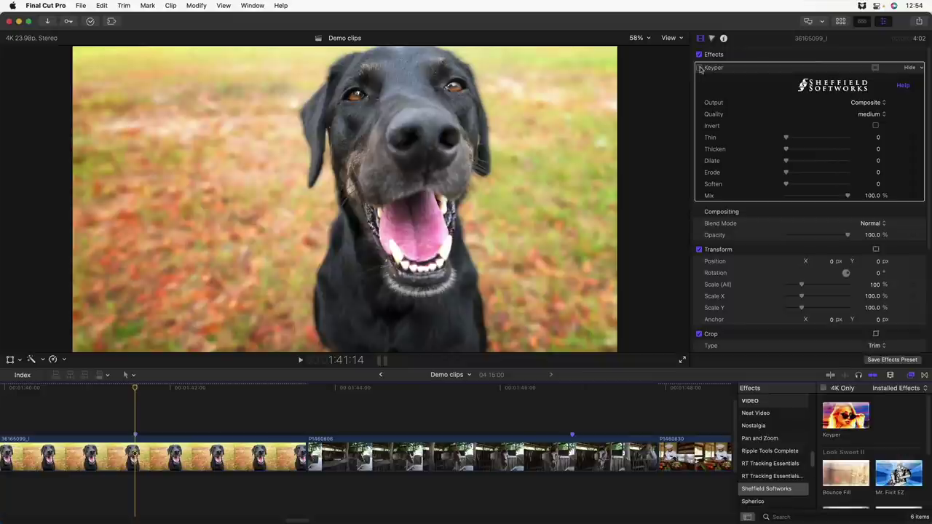
Enable Keyper on the dog clip, then select the horse clip and preview its keyed frames
left_click(700, 68)
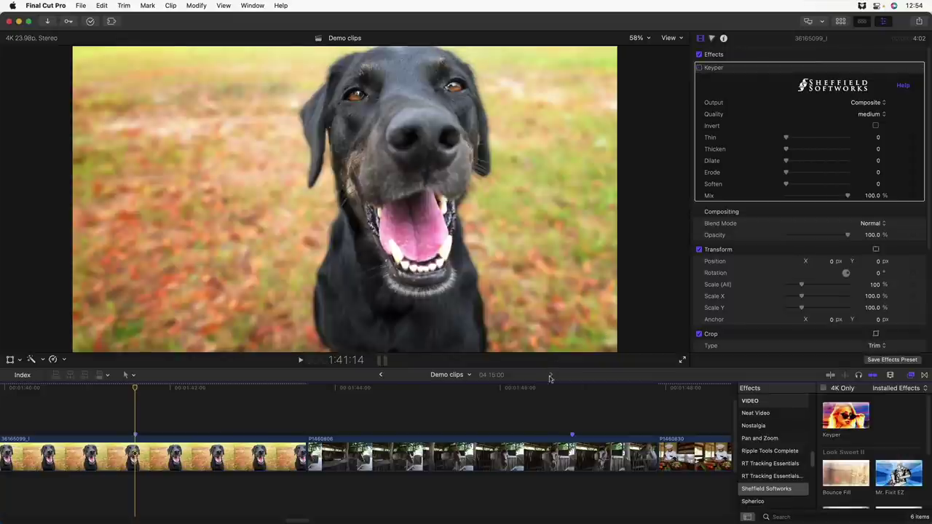
left_click(572, 387)
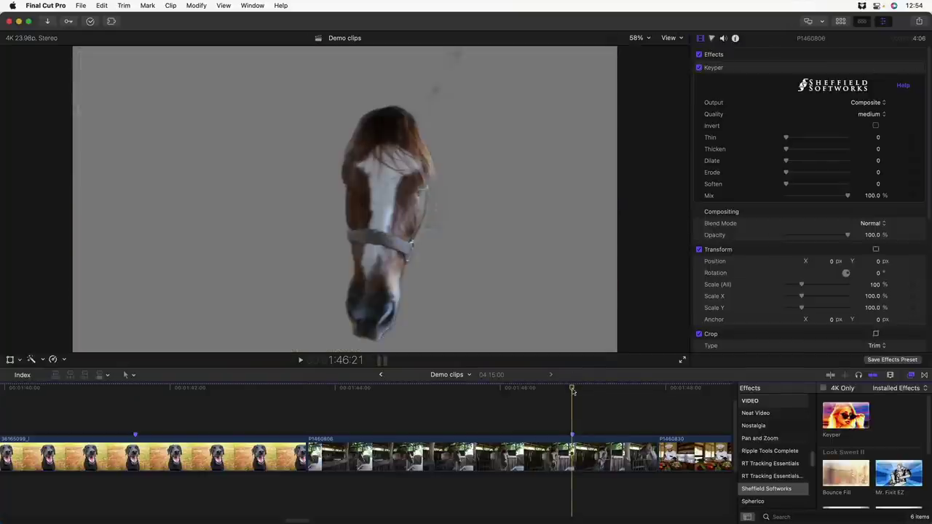
mouse_move(574, 391)
left_mouse_down()
mouse_move(621, 391)
mouse_move(569, 393)
left_mouse_up()
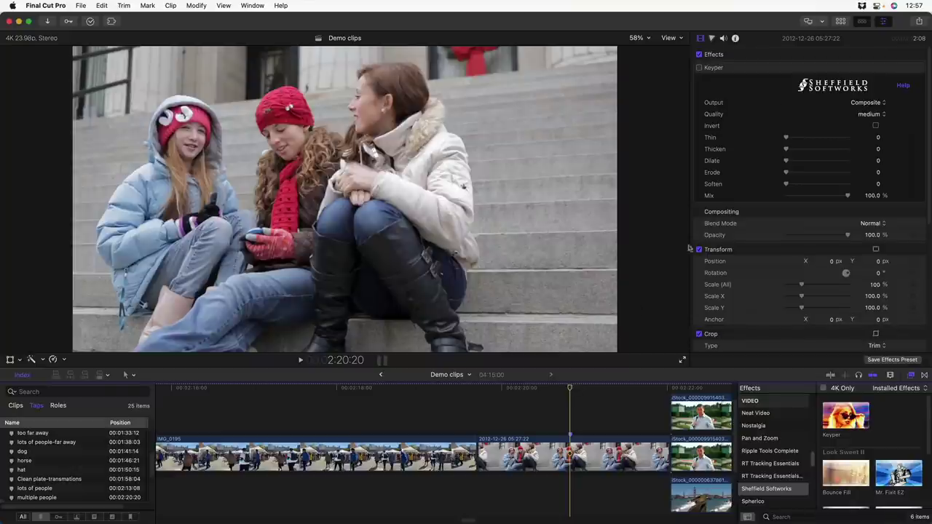
Enable Keyper on the steps clip and scrub back through its frames
left_click(700, 68)
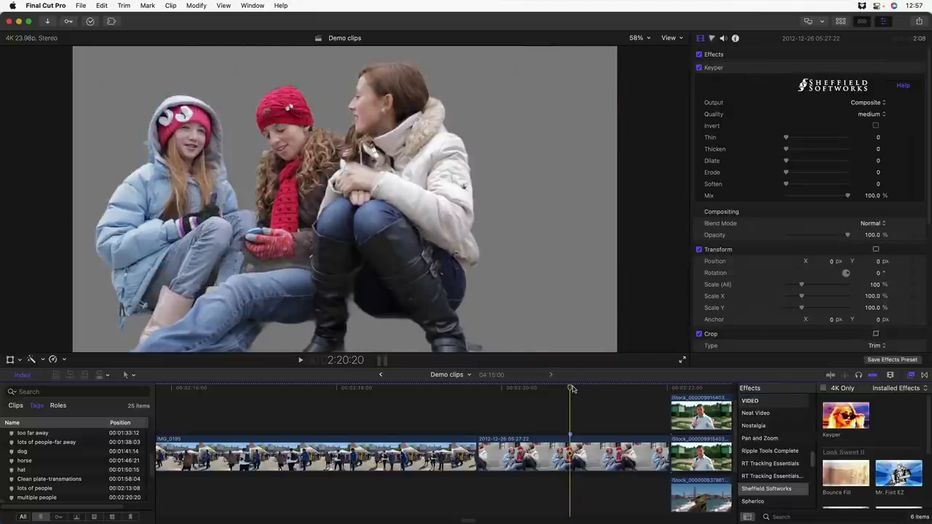
mouse_move(572, 390)
left_mouse_down()
mouse_move(492, 395)
mouse_move(570, 393)
left_mouse_up()
scroll(570, 405, "left", 3)
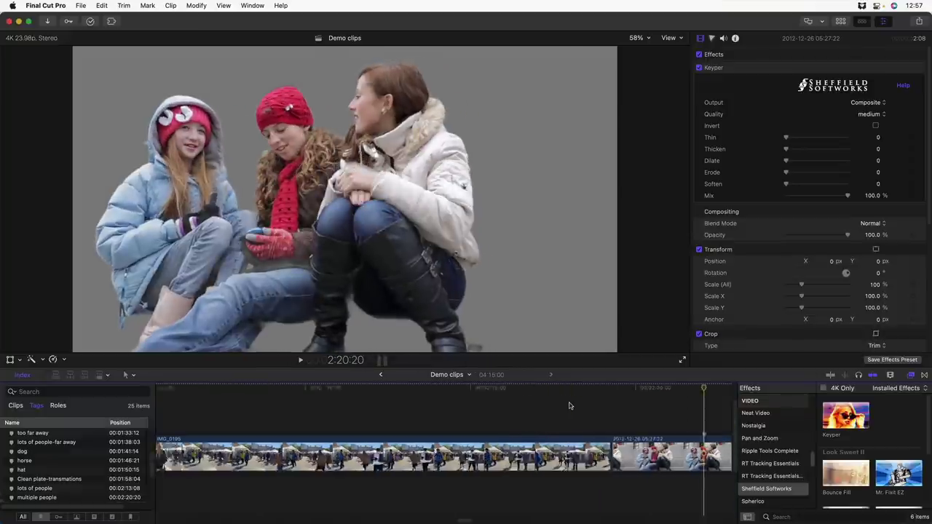
scroll(570, 406, "right", 2)
Key the market crowd clip, comparing it against the original footage during playback
left_click(445, 392)
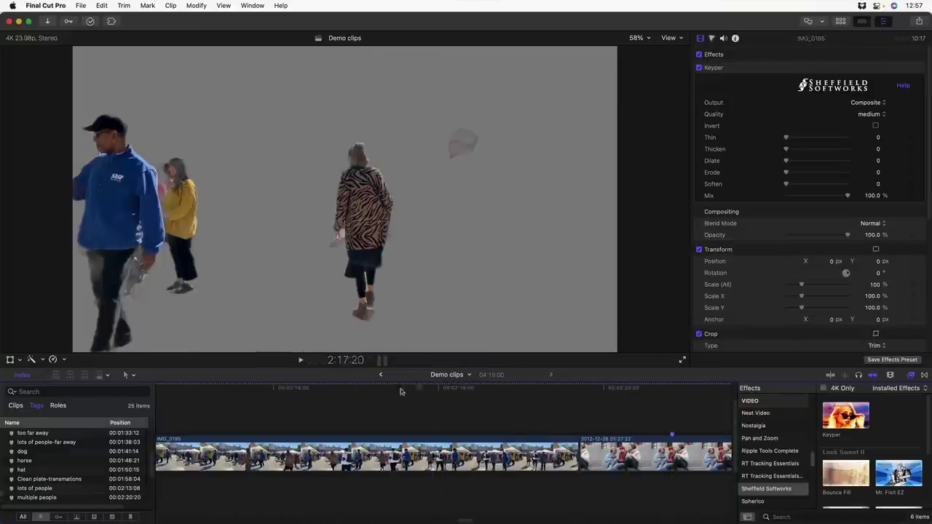
left_click(700, 67)
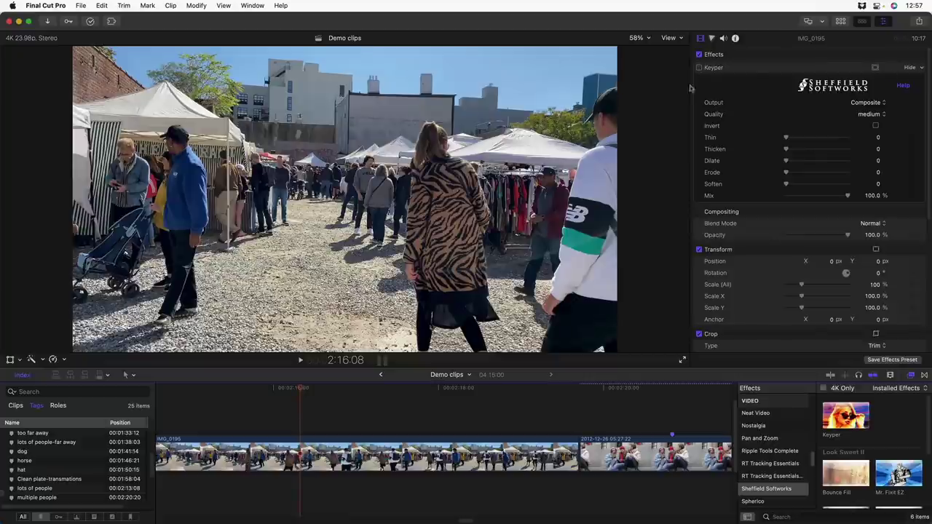
key("space")
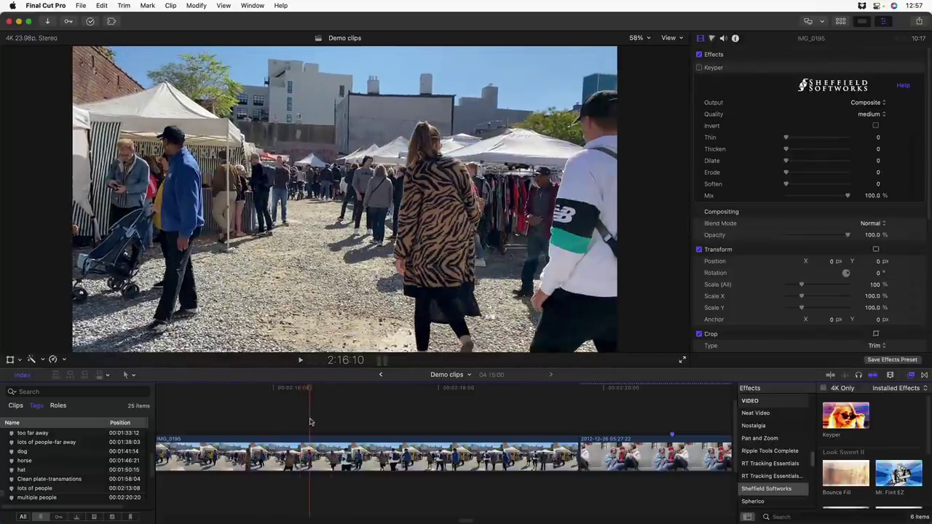
left_click(699, 67)
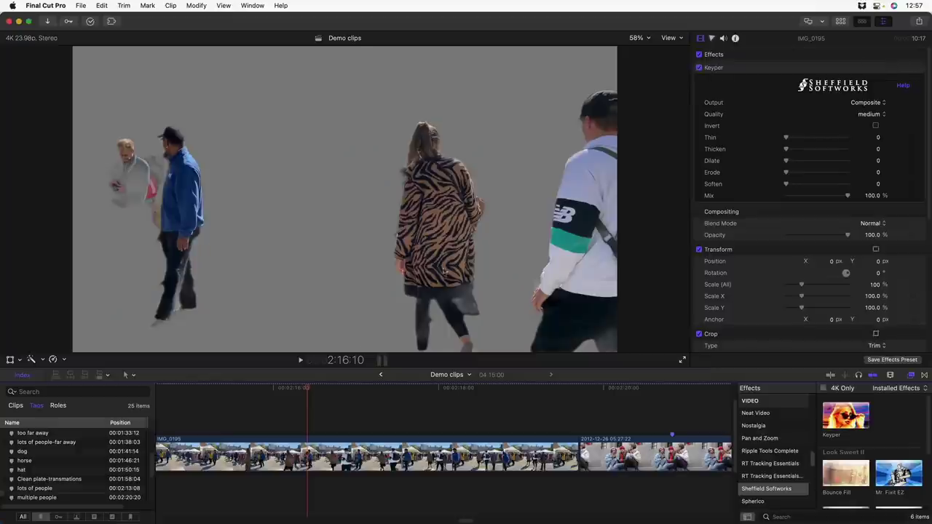
left_click(442, 399)
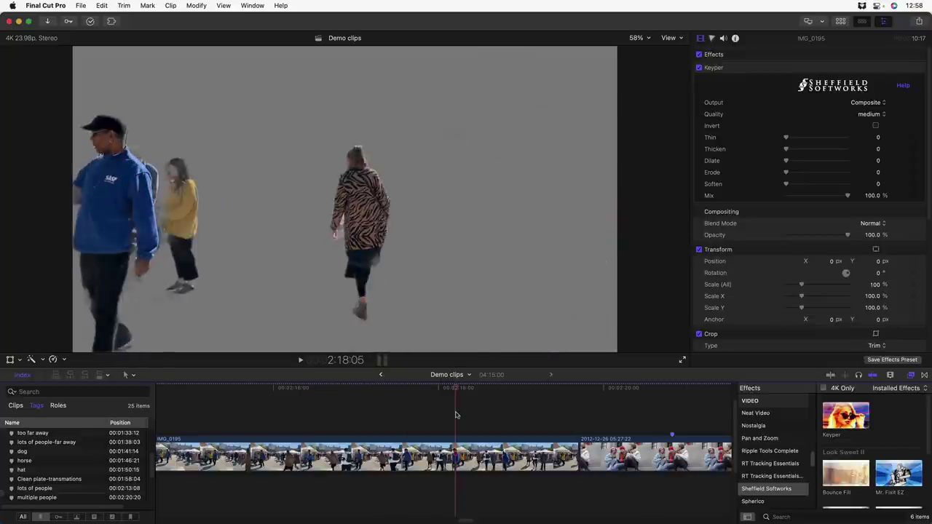
left_click(337, 412)
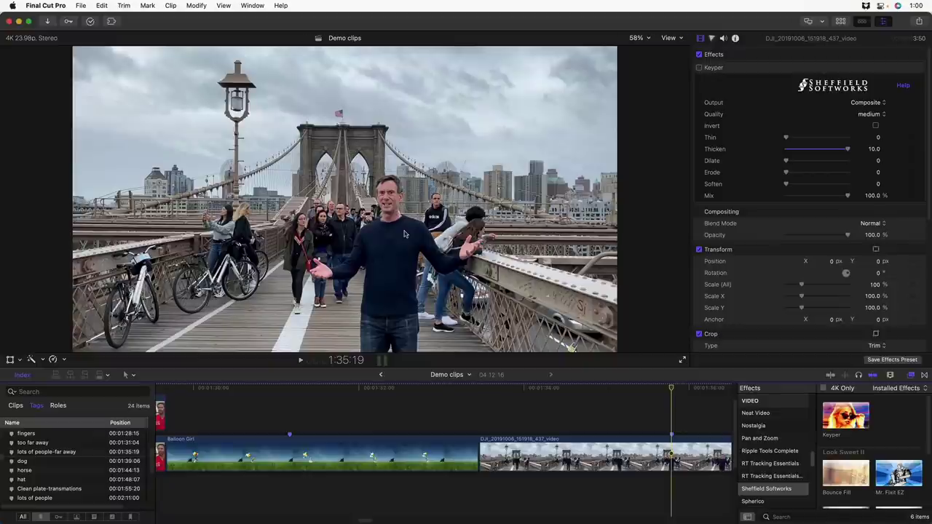
Key the bridge clip, then try Keyper on Balloon Girl and switch it back off
left_click(699, 67)
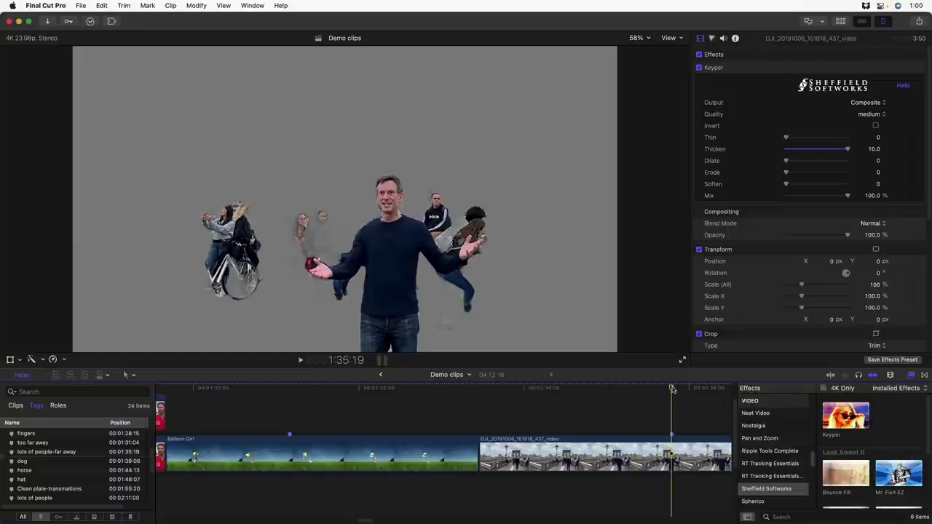
left_click_drag(673, 390, 292, 413)
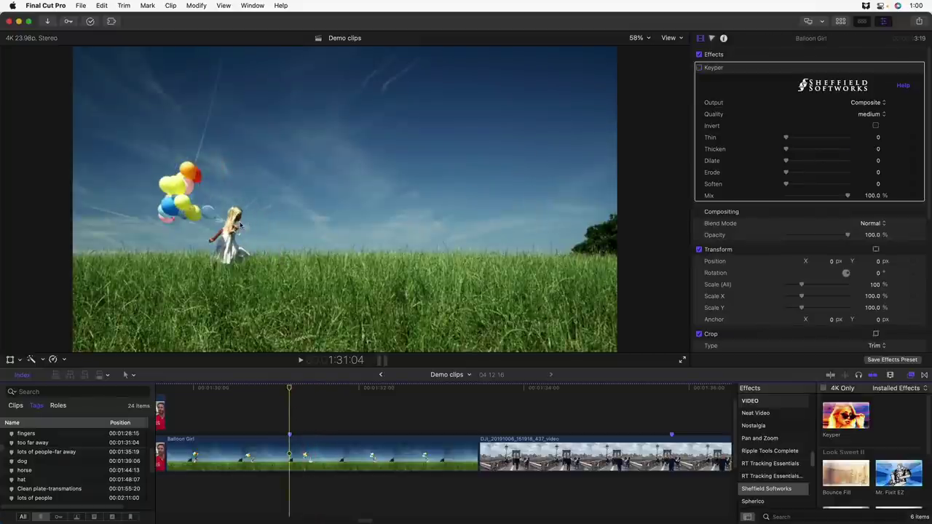
left_click(699, 67)
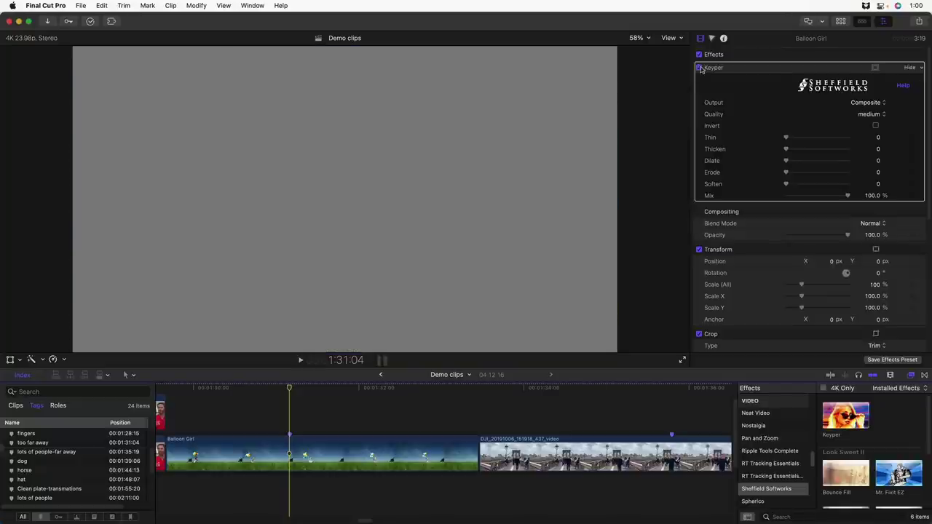
left_click(700, 67)
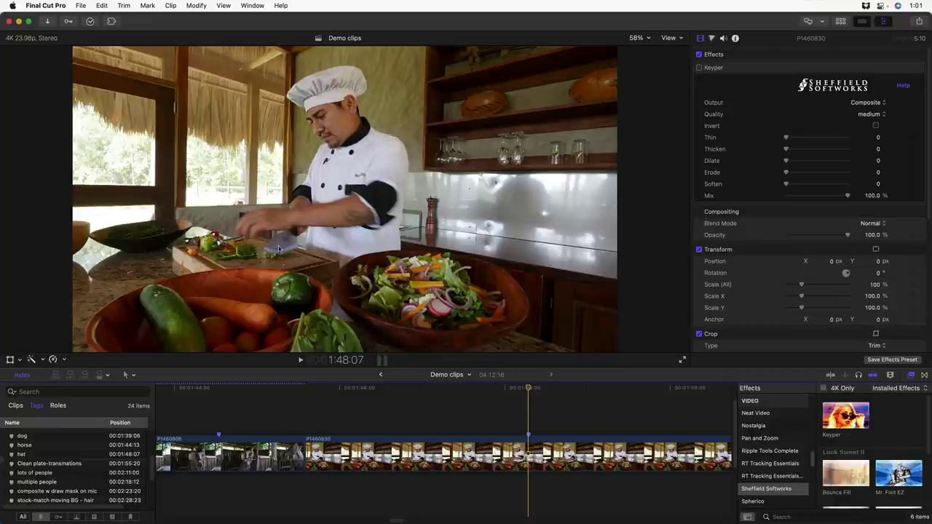
Enable Keyper on the chef clip and then the Hawaii Bike clip, scrubbing through each
left_click(699, 68)
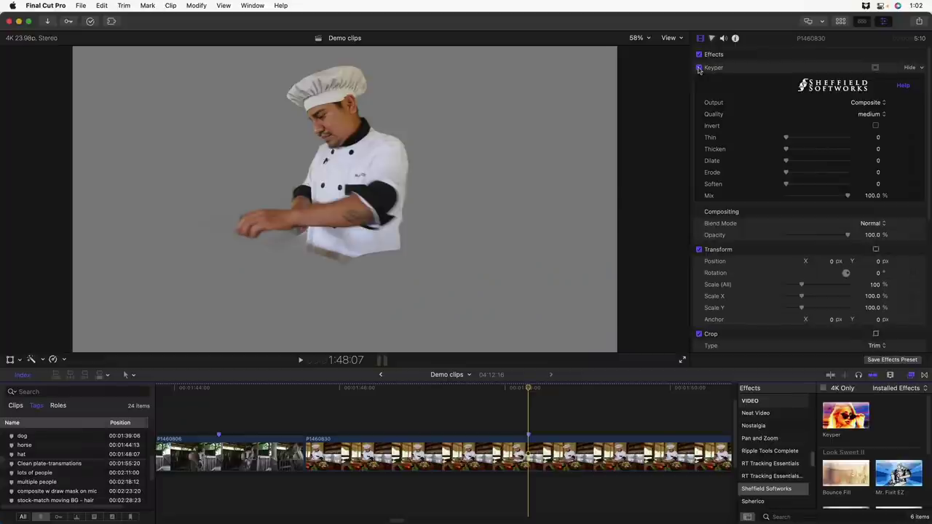
left_click(481, 391)
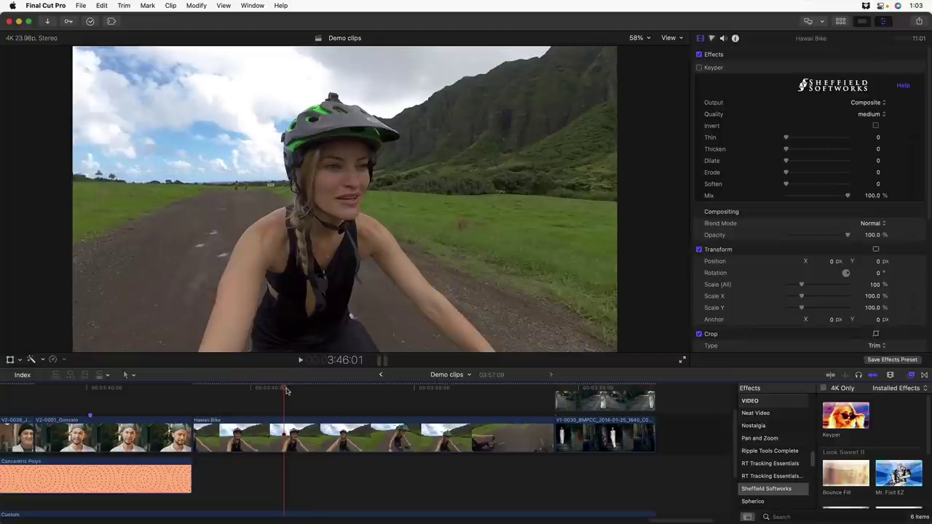
left_click(699, 68)
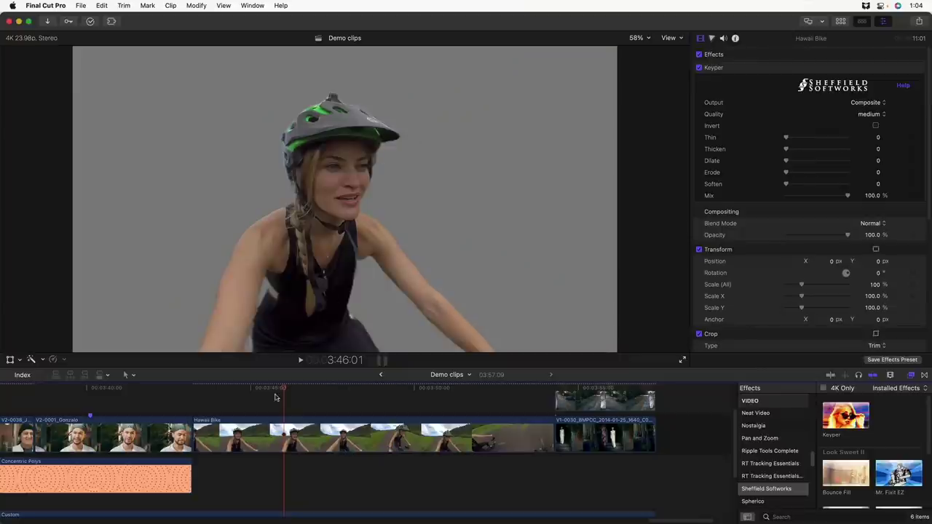
mouse_move(284, 390)
left_mouse_down()
mouse_move(397, 403)
mouse_move(294, 397)
left_mouse_up()
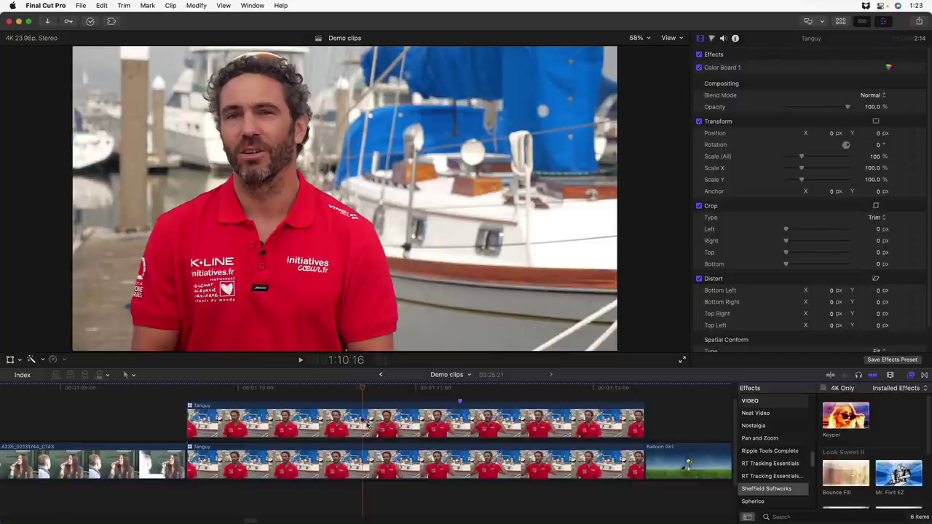
Apply Keyper to the upper interview copy while the lower copy is temporarily disabled
left_click(367, 471)
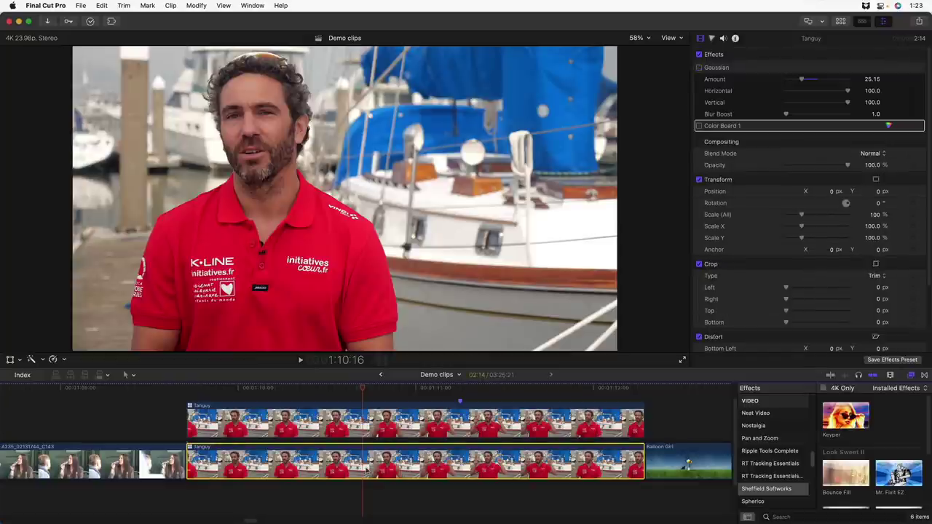
key("v")
left_click(366, 426)
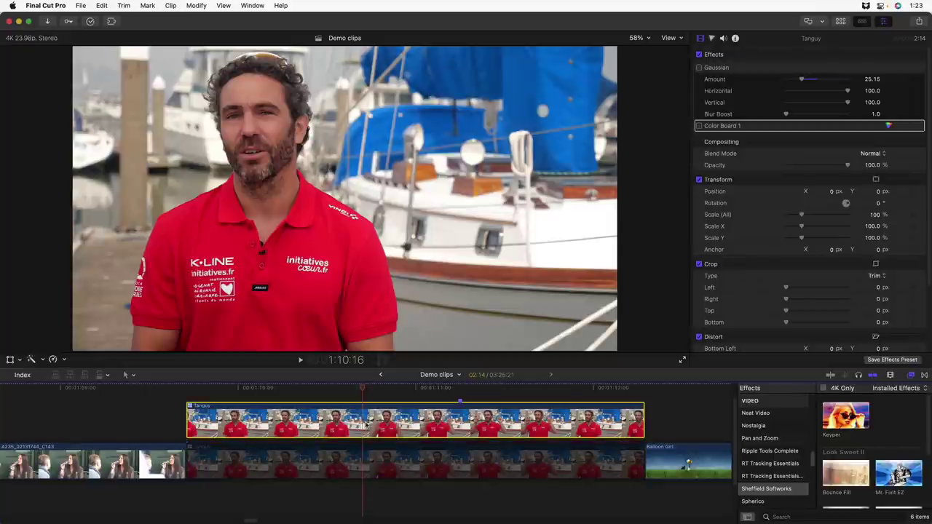
left_click_drag(842, 413, 363, 421)
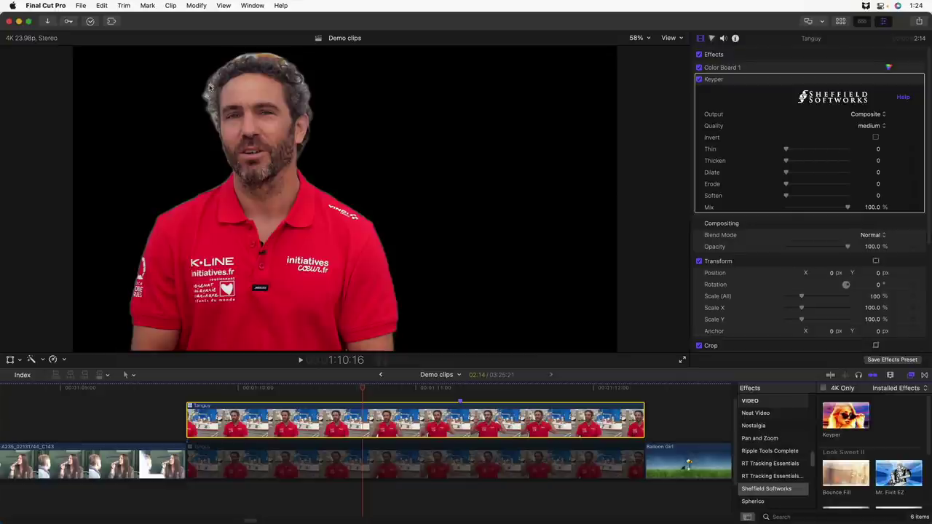
left_click(365, 469)
key("v")
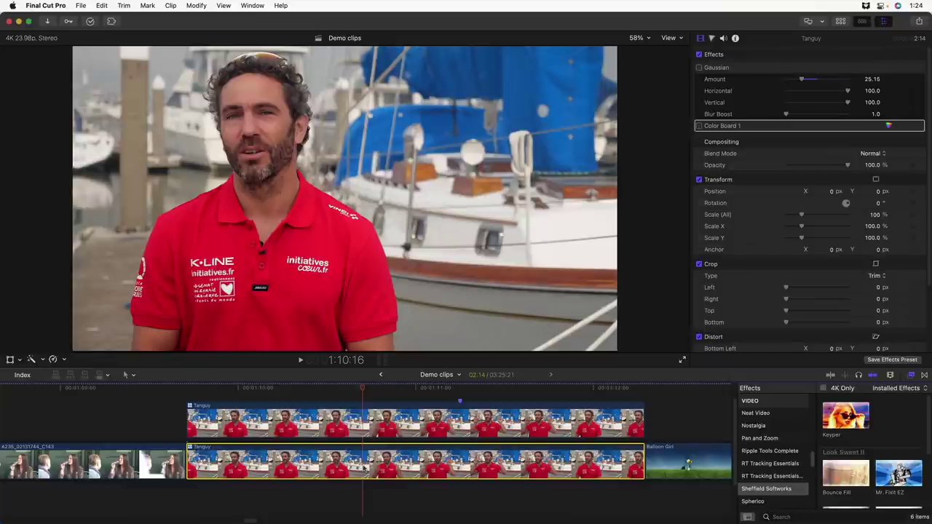
Enable Gaussian blur and Color Board 1 on the lower boat background, comparing effects off and on
left_click(699, 68)
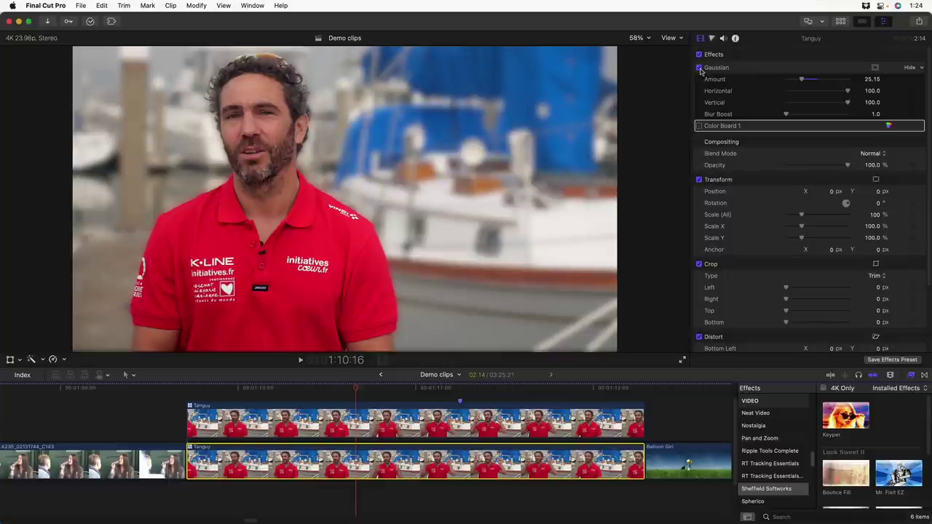
left_click(700, 126)
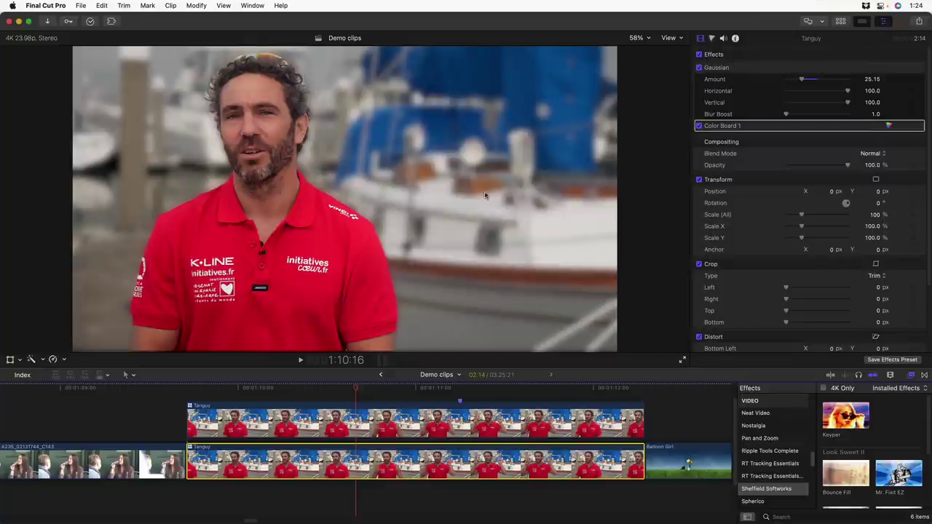
left_click(699, 55)
left_click(699, 54)
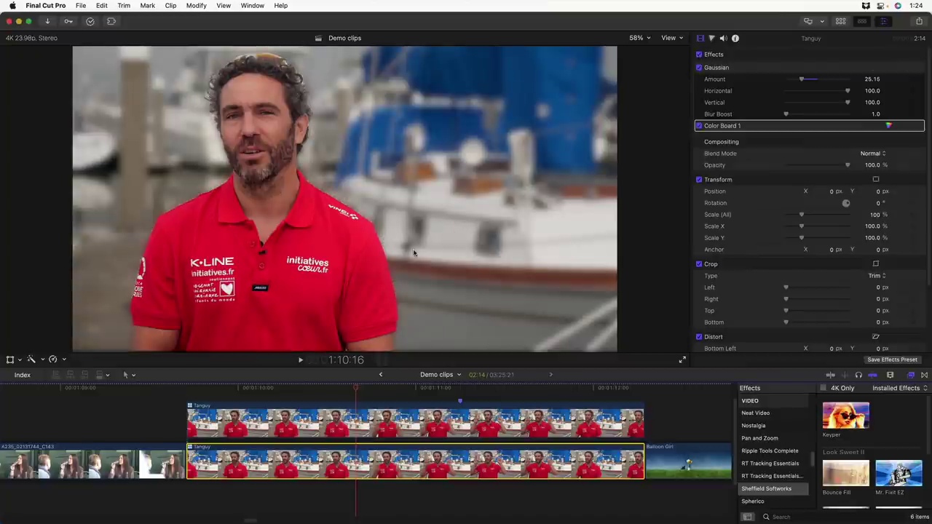
Toggle the colour grade on the keyed man in the upper clip to compare
left_click(354, 427)
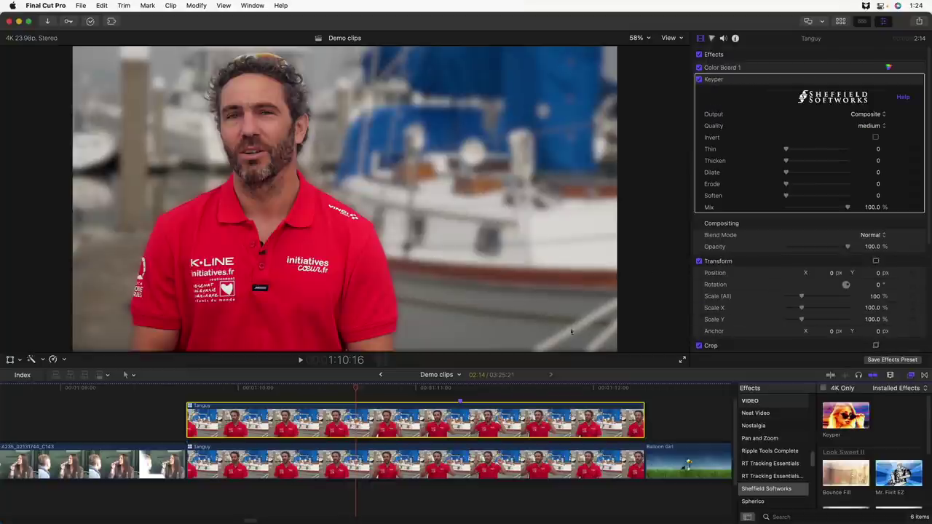
left_click(699, 68)
left_click(700, 67)
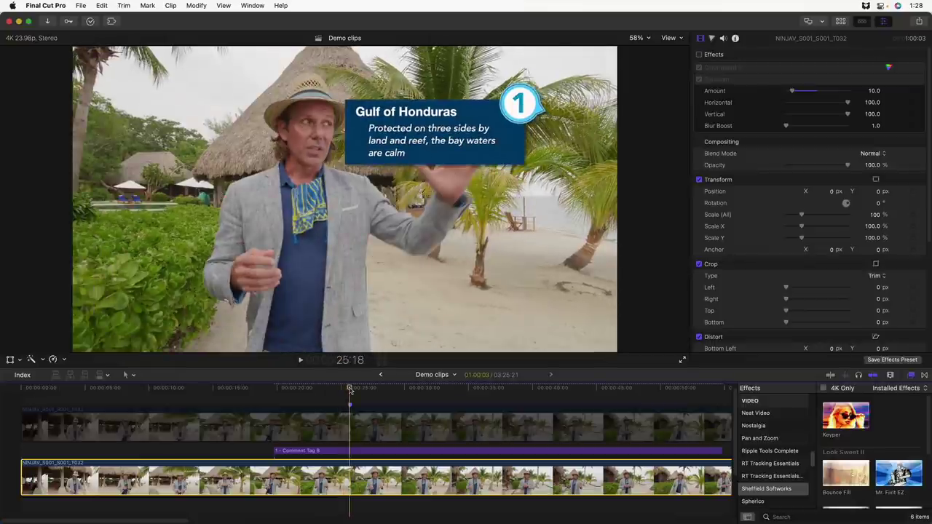
Key the presenter on the upper copy, then enable blur and grade on the lower background copy
left_click(350, 431)
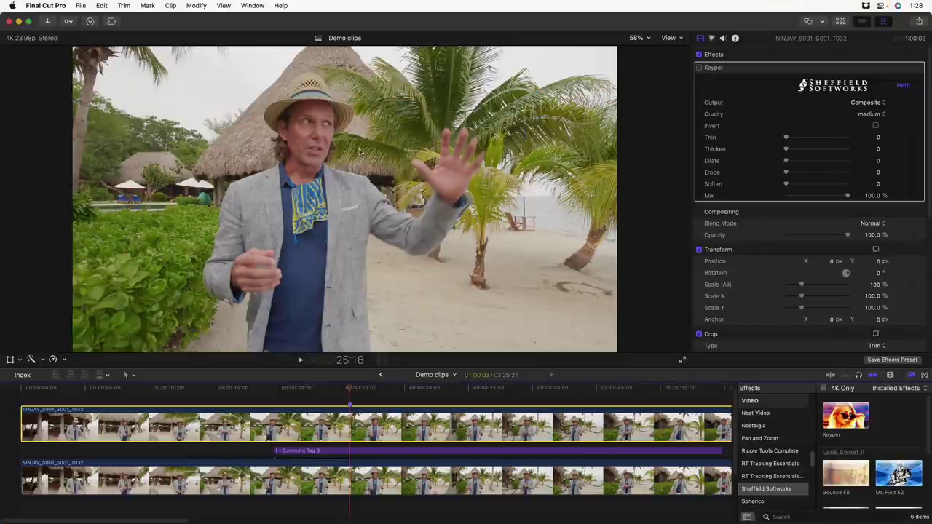
left_click(699, 67)
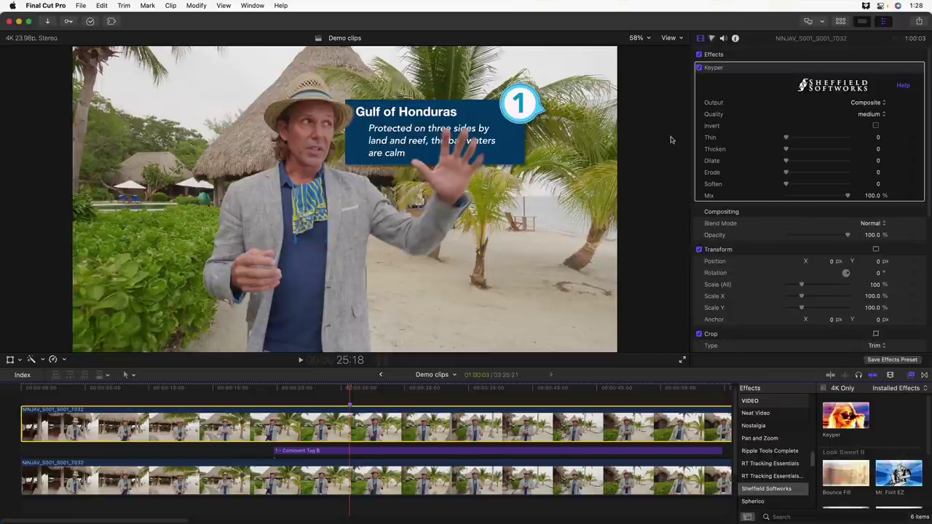
left_click(344, 487)
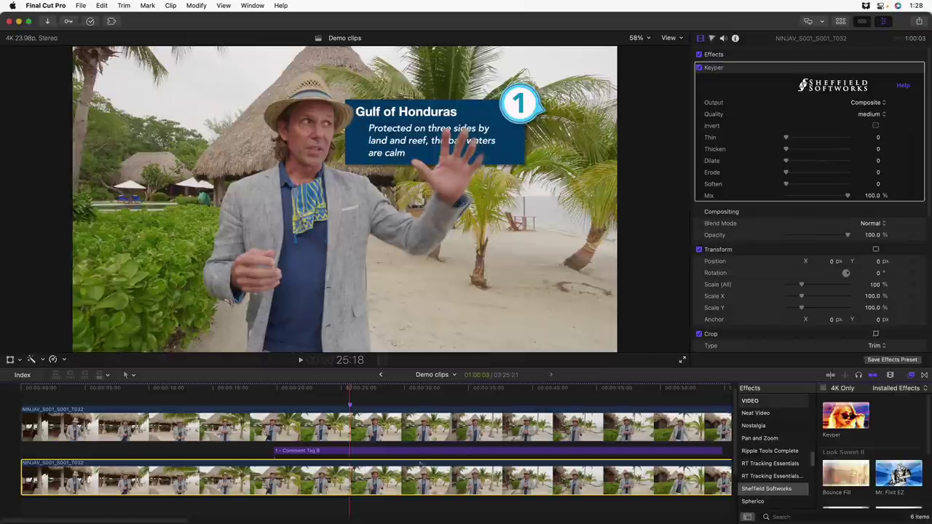
left_click(700, 55)
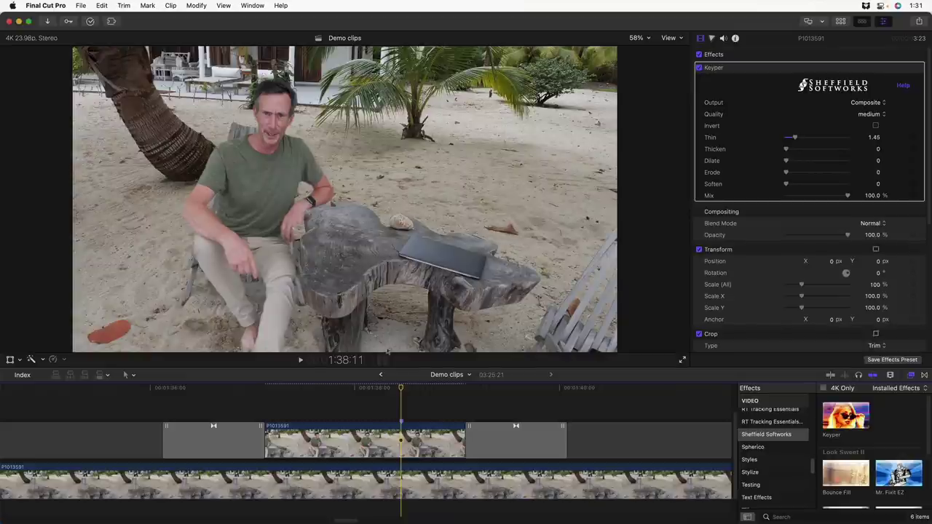
Compare the keyed beach clip P1013591 against its empty background and the original unkeyed shot
left_click(394, 445)
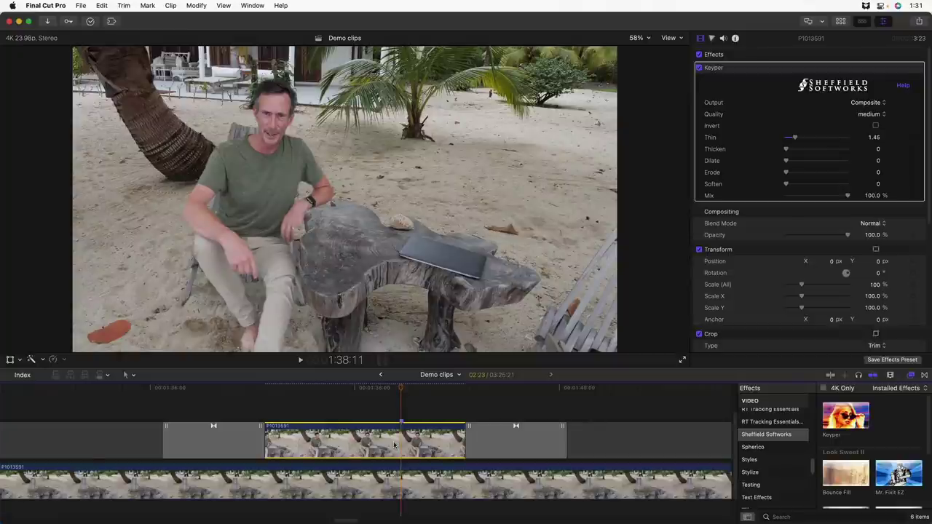
key("v")
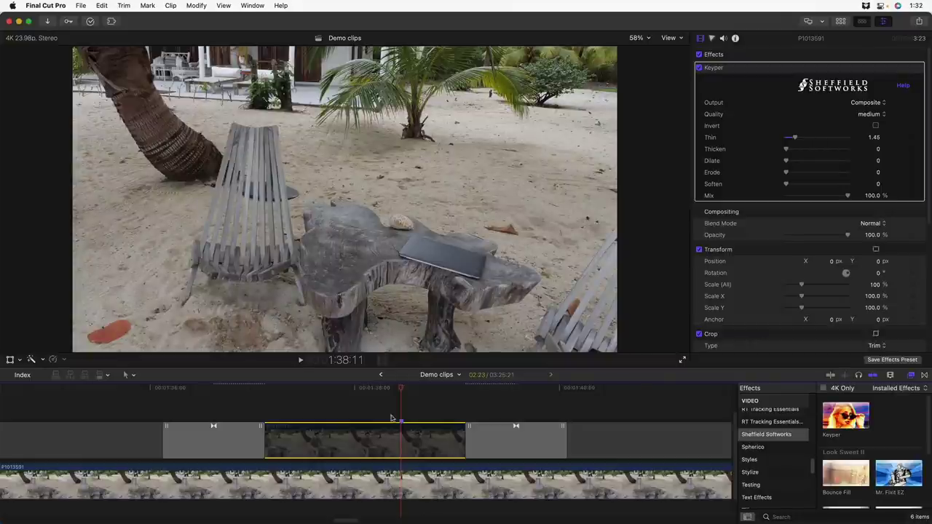
key("v")
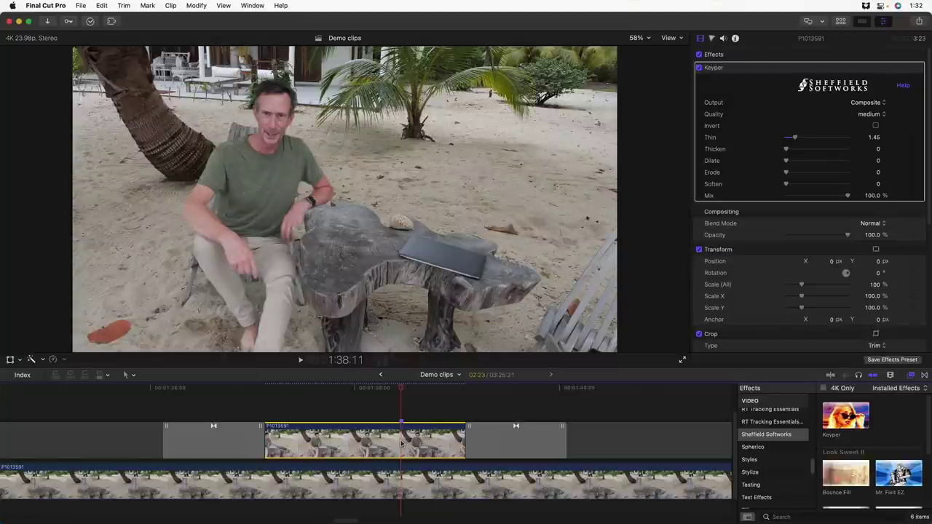
left_click(700, 68)
left_click(700, 68)
key("v")
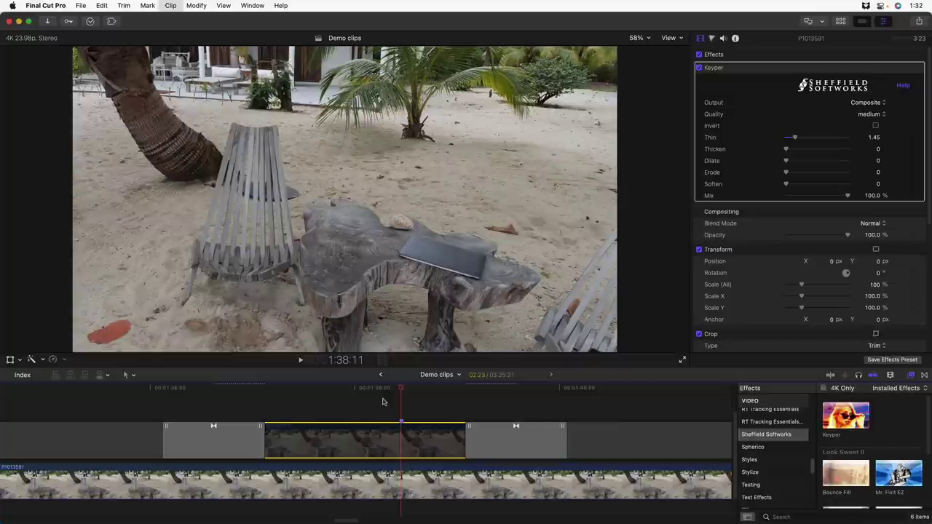
key("v")
key("v")
key("v")
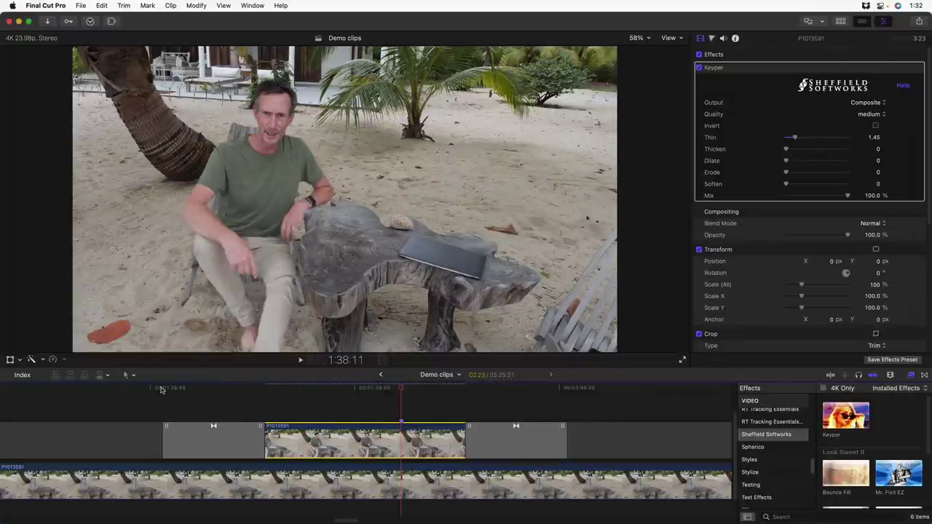
Play back the clean-plate result from an earlier point in the clip
left_click_drag(162, 390, 325, 416)
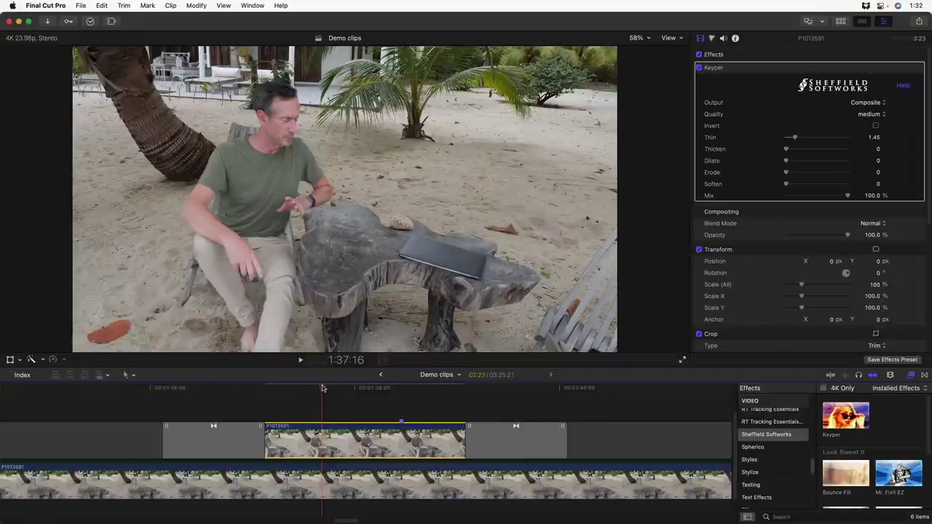
left_click_drag(323, 388, 162, 391)
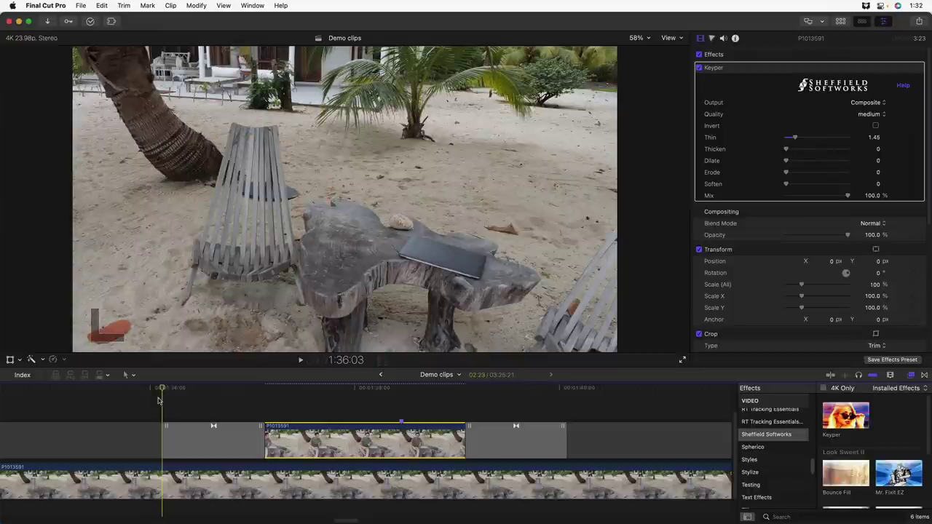
key("space")
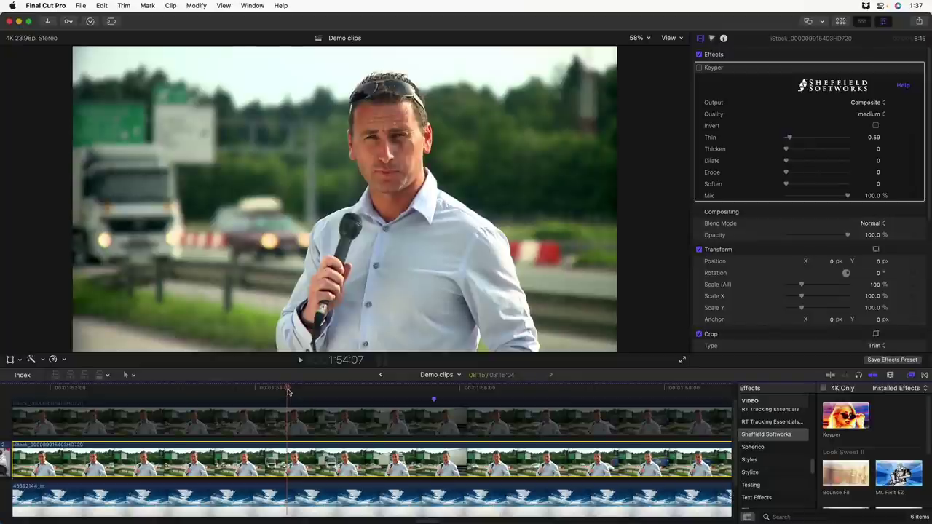
Key the highway out behind the reporter and disable the sky background clip, leaving black
left_click_drag(288, 391, 363, 400)
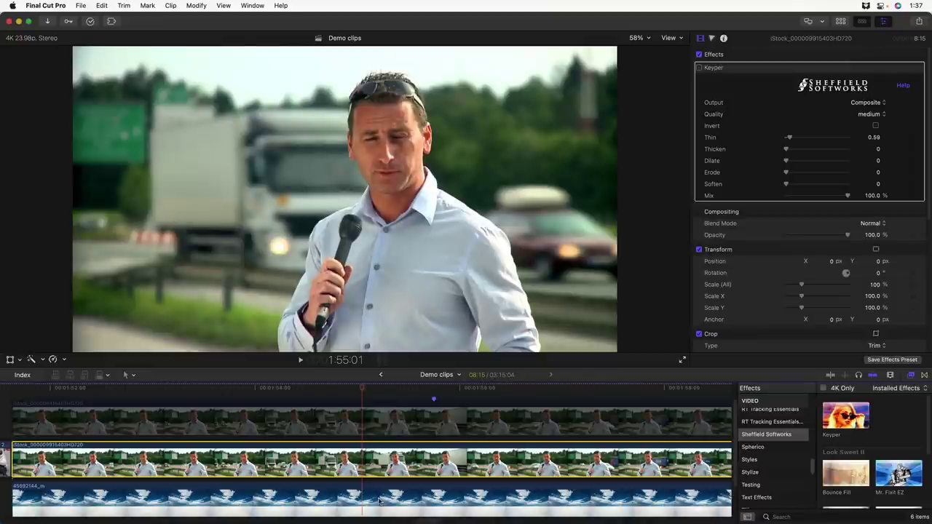
left_click(700, 68)
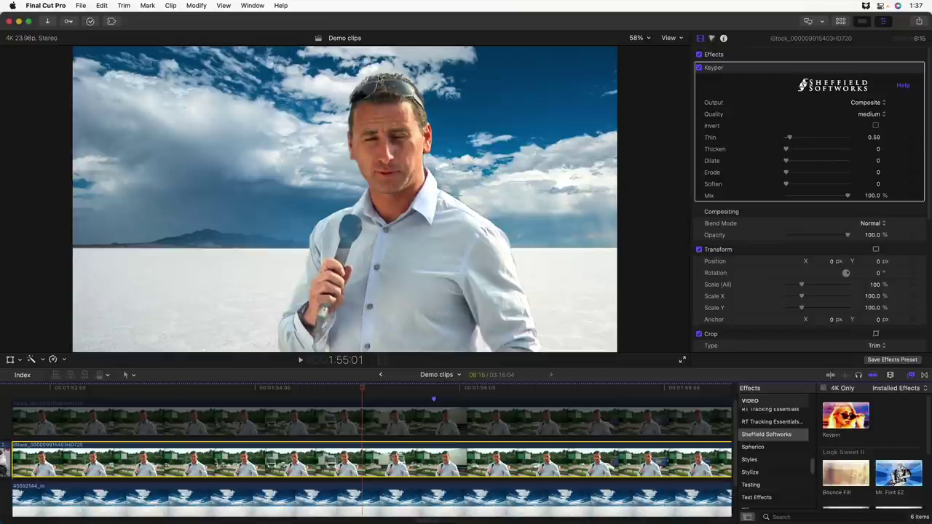
left_click(357, 502)
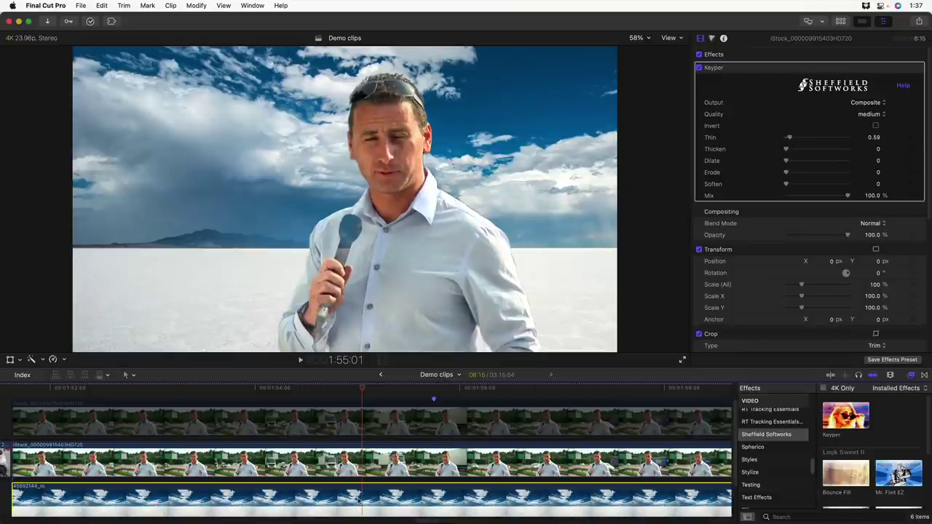
key("v")
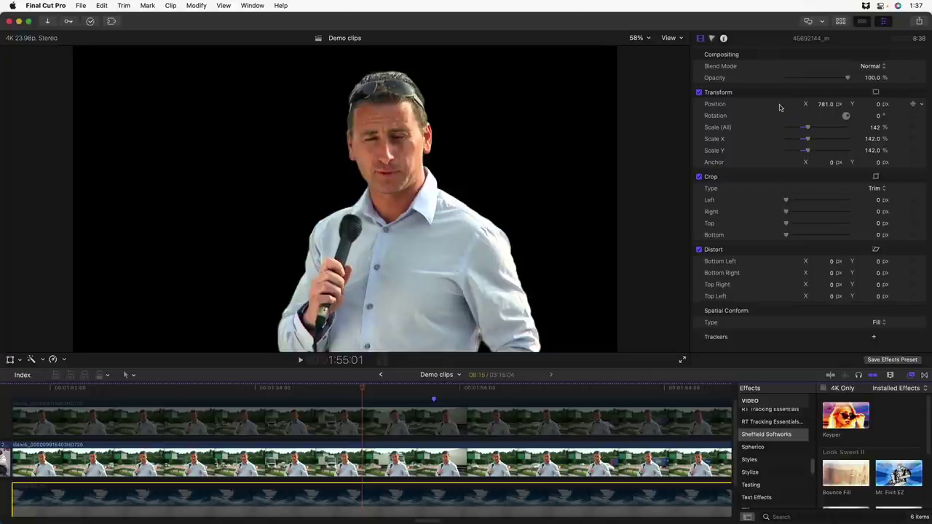
Re-enable the sky and salt-flat background clip, then check the reporter clip's mask at an earlier frame
key("v")
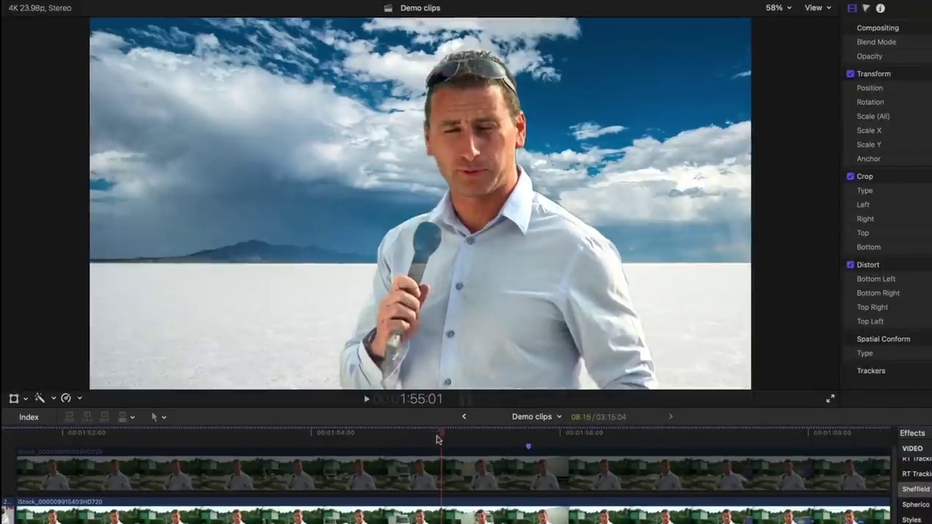
mouse_move(440, 433)
left_mouse_down()
mouse_move(191, 434)
mouse_move(468, 445)
mouse_move(528, 437)
left_mouse_up()
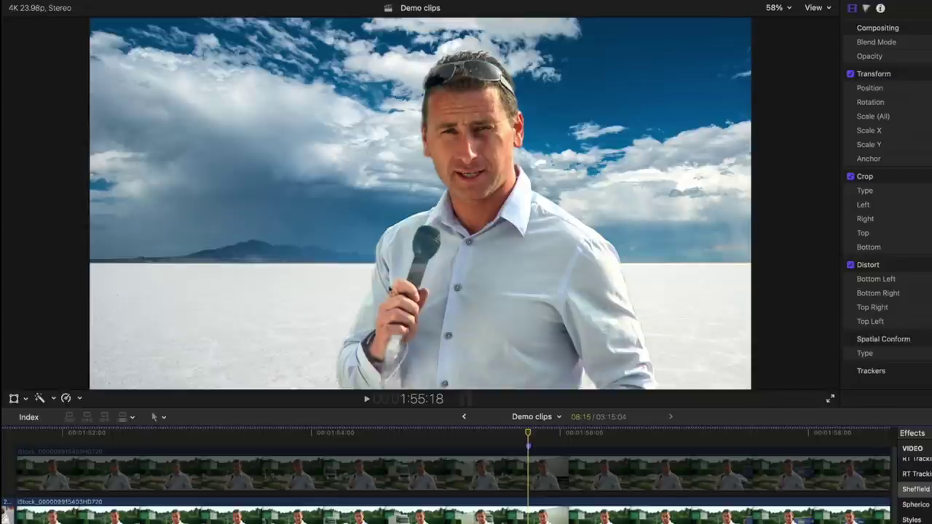
left_click(526, 472)
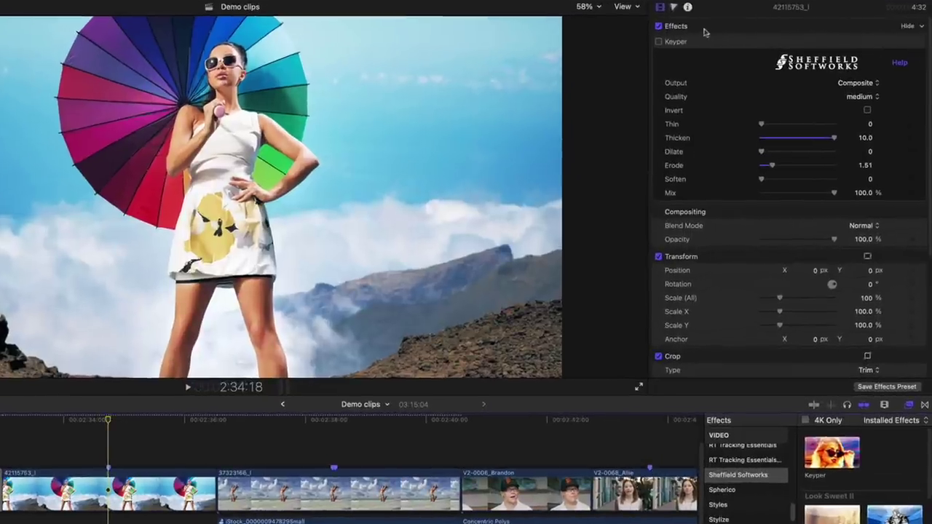
Enable Keyper on the umbrella clip and view the Matte output while adjusting Thicken to 10
left_click(658, 42)
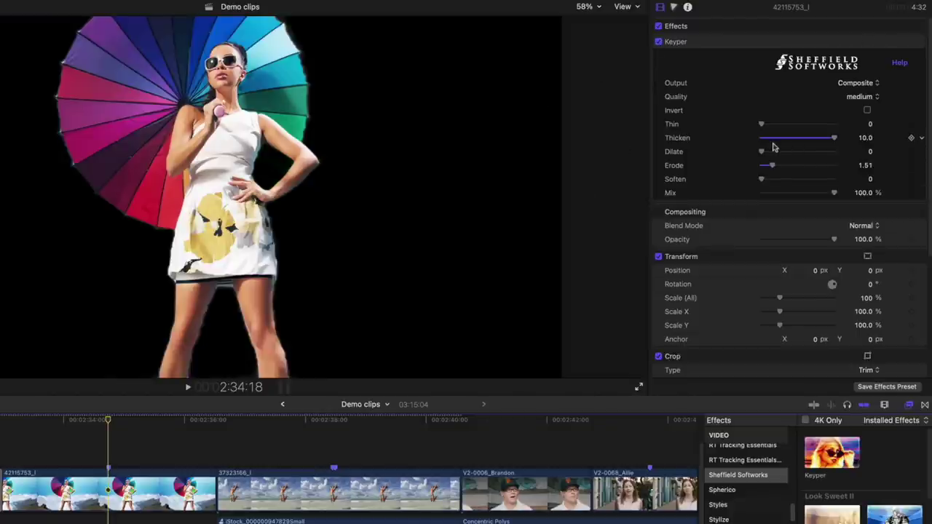
left_click(866, 85)
left_click(851, 97)
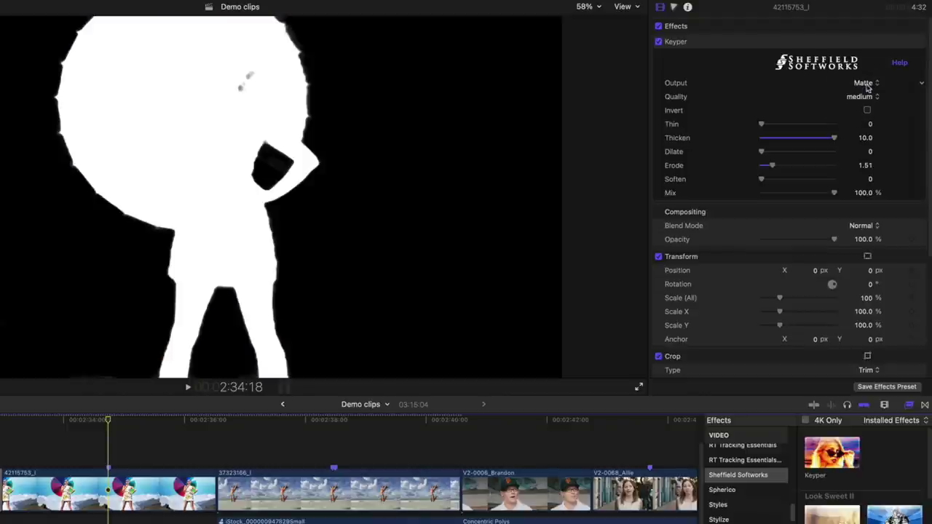
left_click_drag(835, 141, 774, 139)
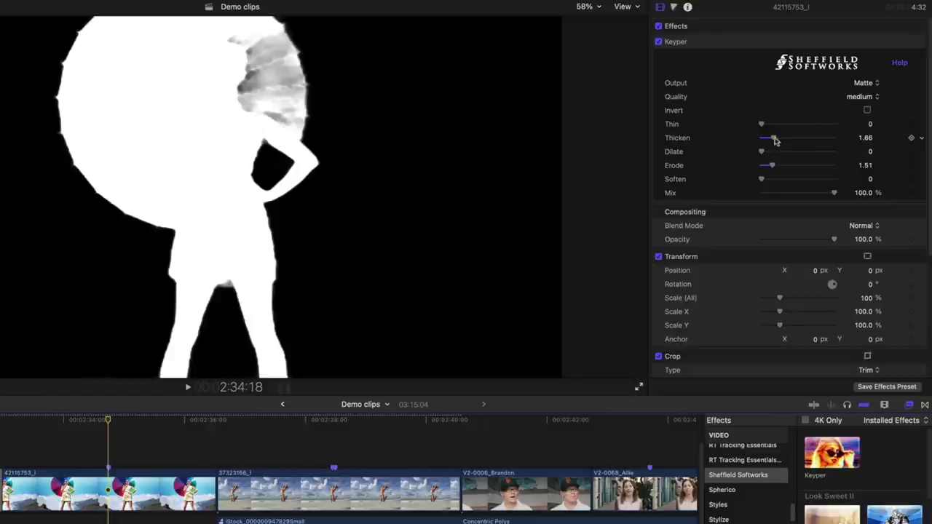
left_click_drag(774, 139, 838, 141)
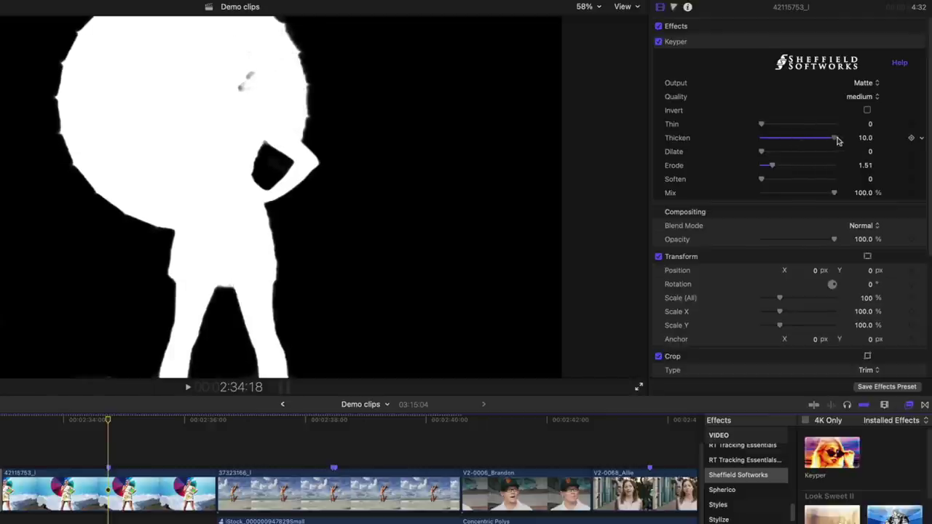
Switch Keyper output back to Composite and re-enable the sky-and-meadow background clip below
left_click(867, 83)
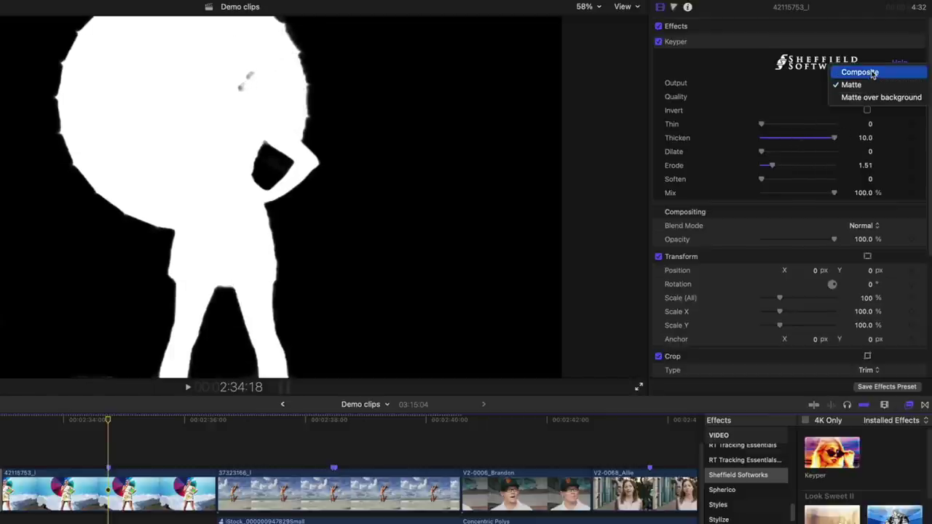
left_click(861, 70)
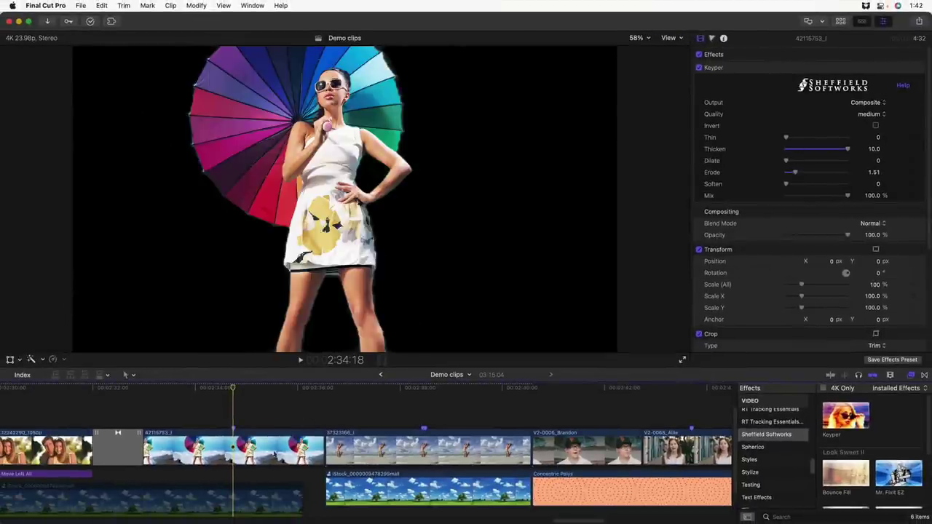
left_click(229, 509)
key("v")
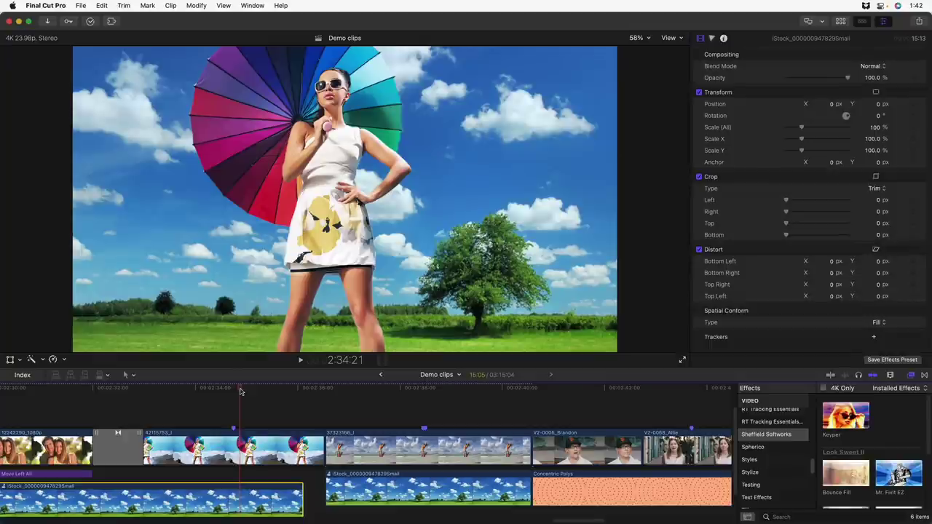
Key the jumping woman with Keyper, then cycle the audition background through alternatives back to the green field
left_click(424, 446)
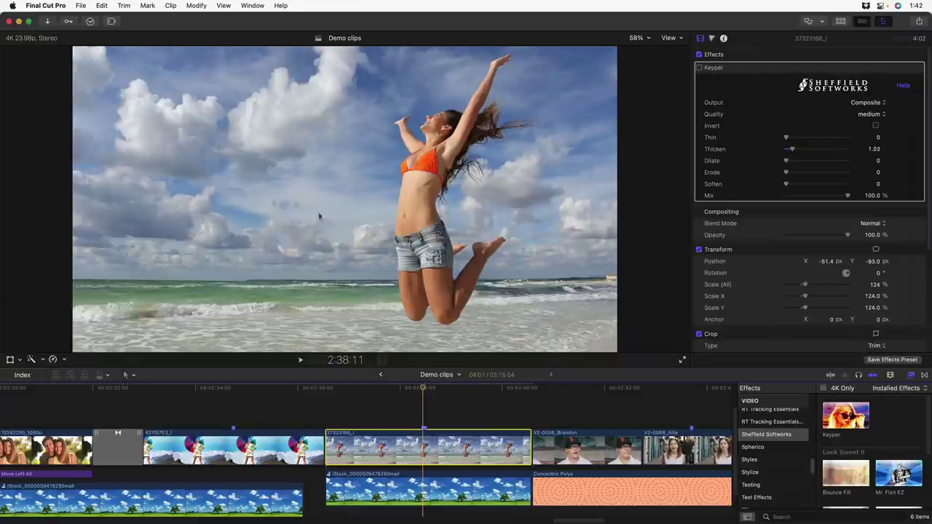
left_click(699, 68)
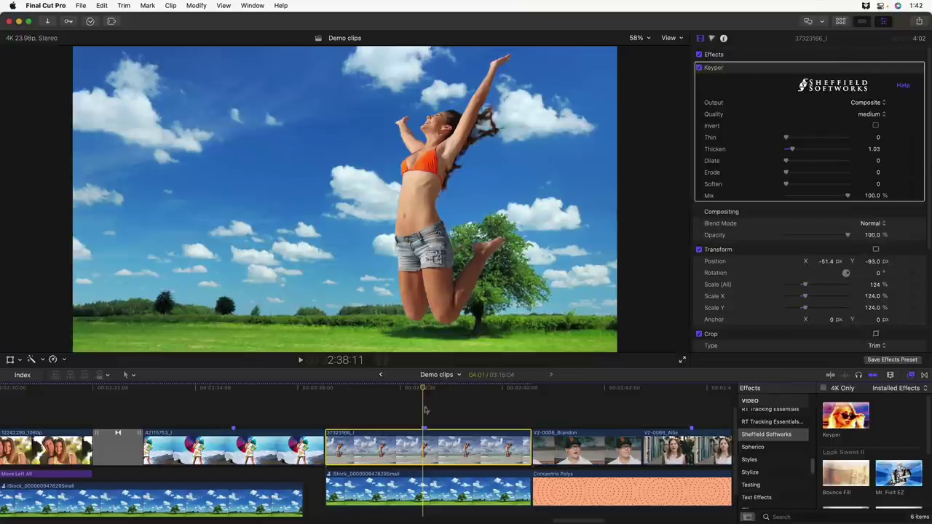
left_click(426, 493)
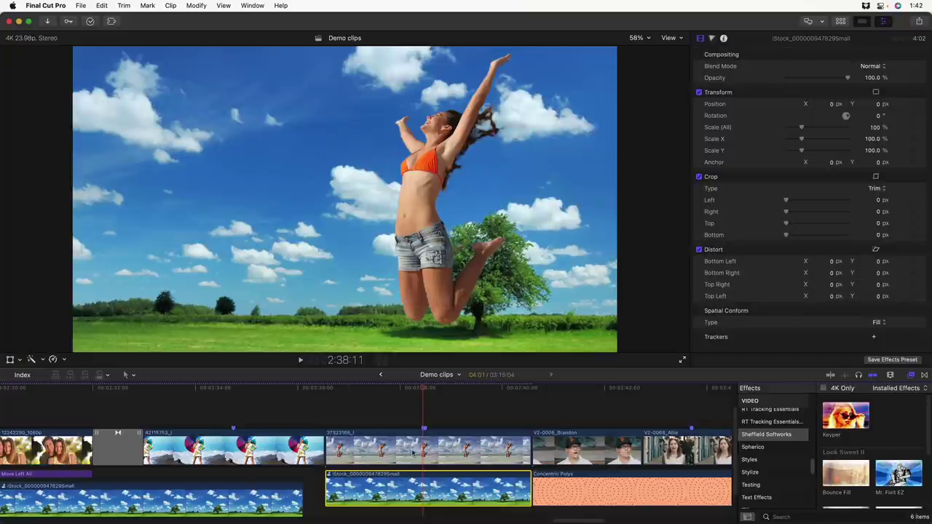
key("ctrl+Right")
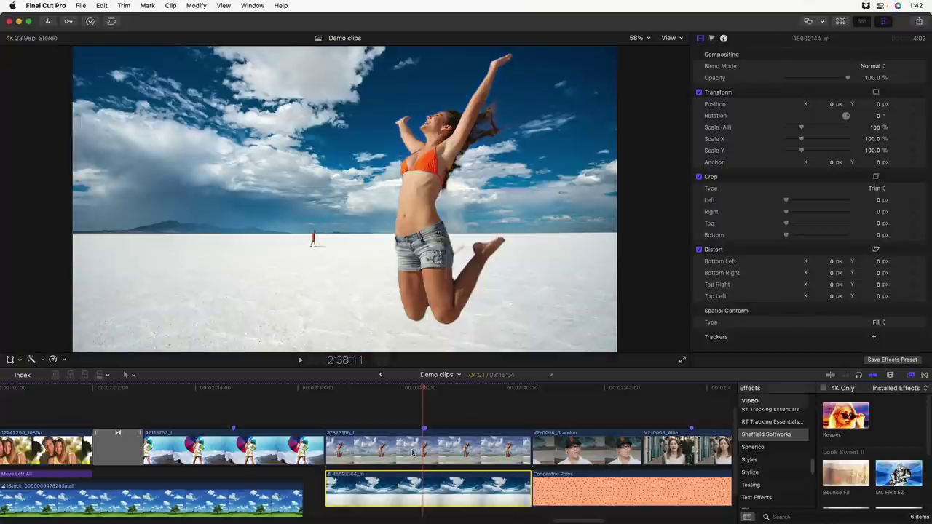
key("ctrl+Right")
key("ctrl+Right")
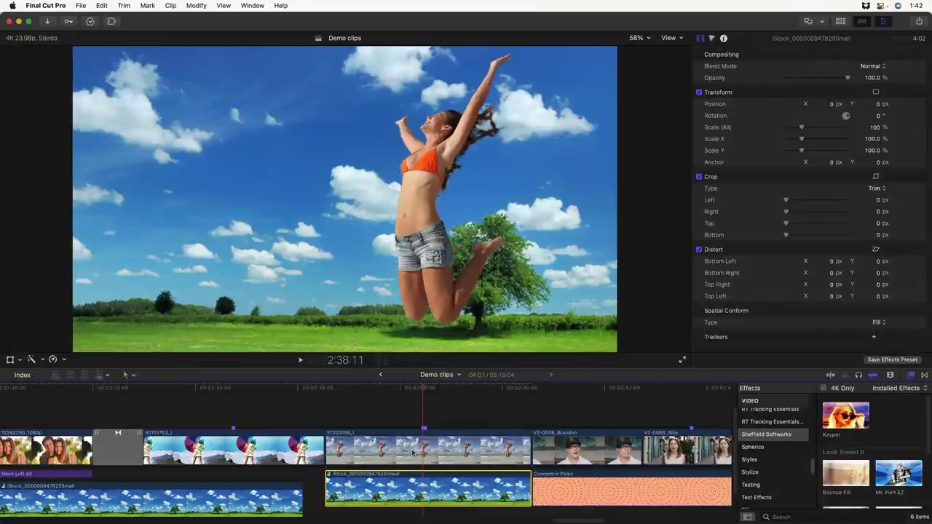
key("ctrl+Right")
key("ctrl+Right")
key("ctrl+Right")
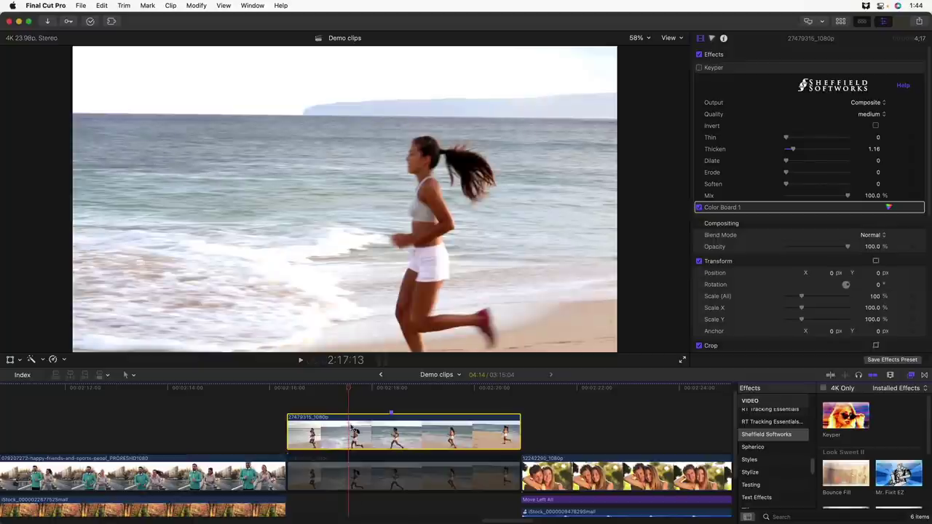
Enable Keyper on the runner clip and play her over the Comic Basic–styled beach copy
left_click(699, 68)
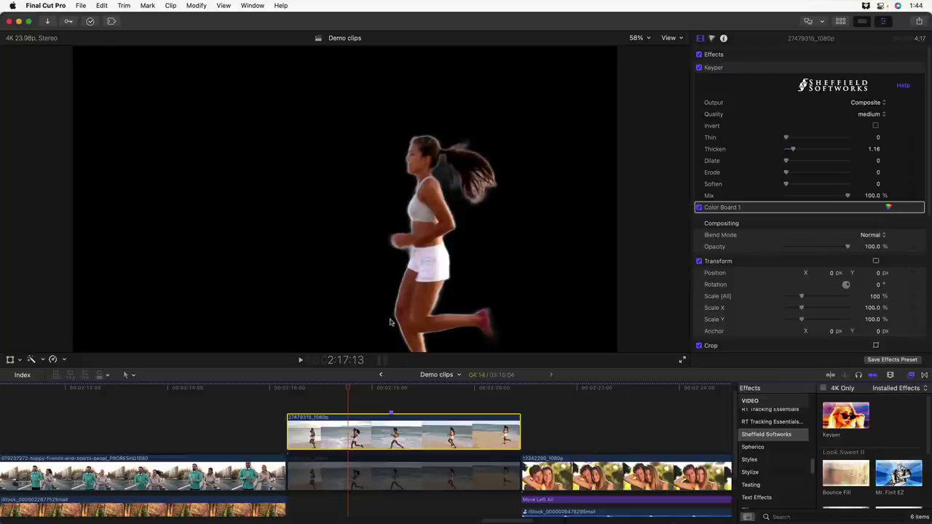
left_click(353, 476)
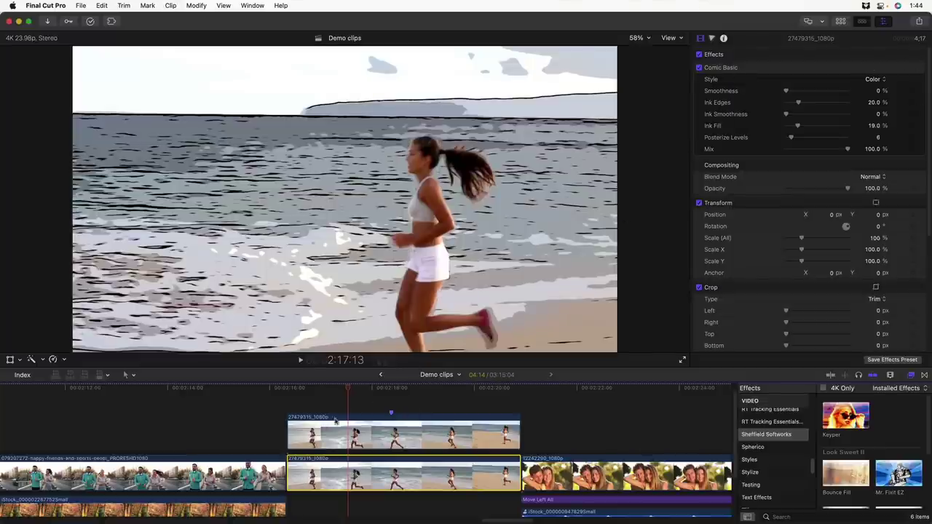
left_click(341, 392)
key("space")
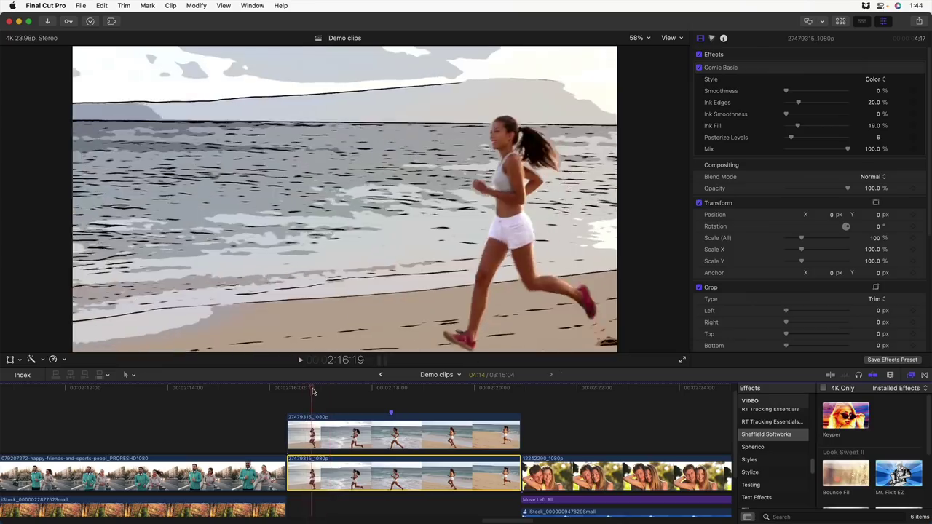